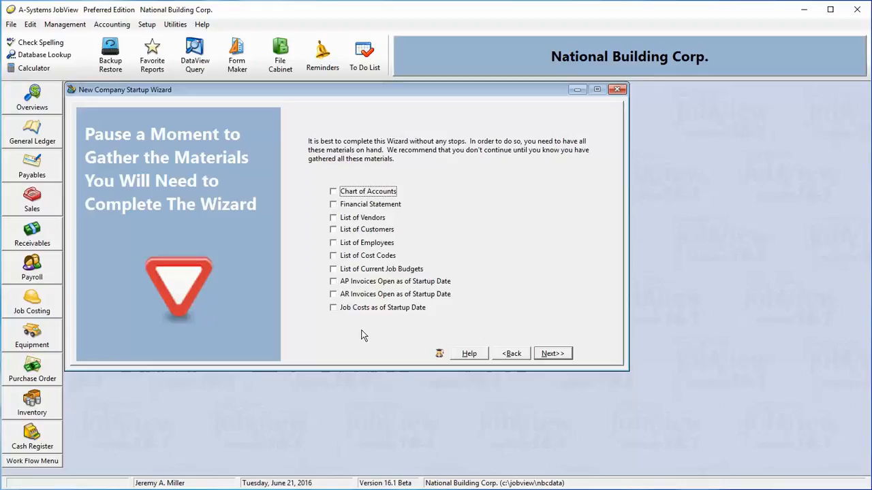
# Mark all ten materials as gathered, from Chart of Accounts through Job Costs as of Startup Date, and continue to the company information
pyautogui.click(359, 192)
pyautogui.click(364, 205)
pyautogui.click(365, 218)
pyautogui.click(365, 231)
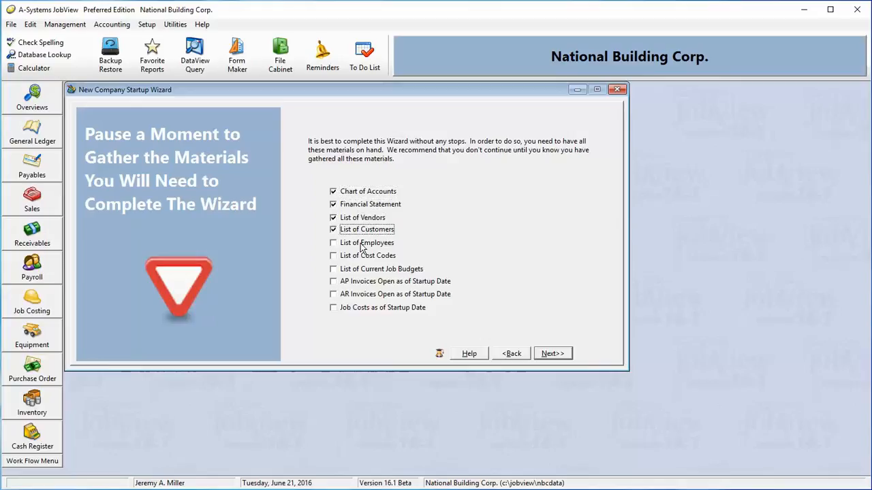
pyautogui.click(362, 244)
pyautogui.click(362, 256)
pyautogui.click(362, 269)
pyautogui.click(361, 282)
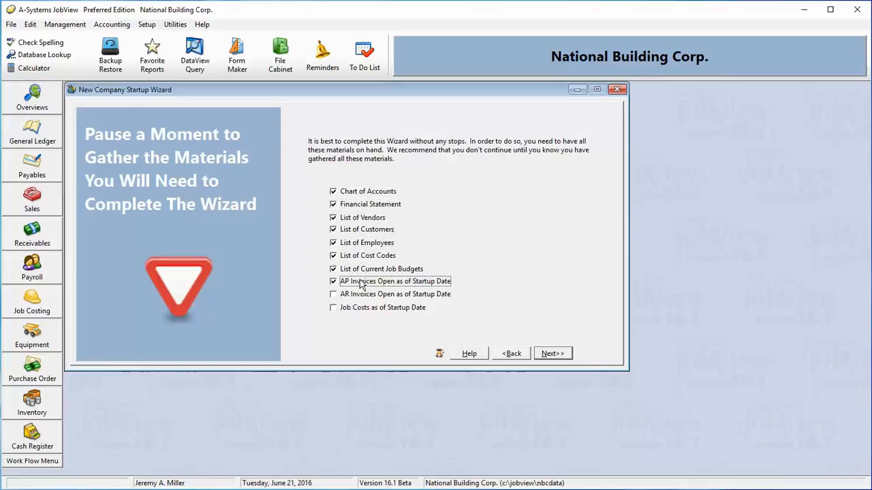
pyautogui.click(362, 294)
pyautogui.click(362, 307)
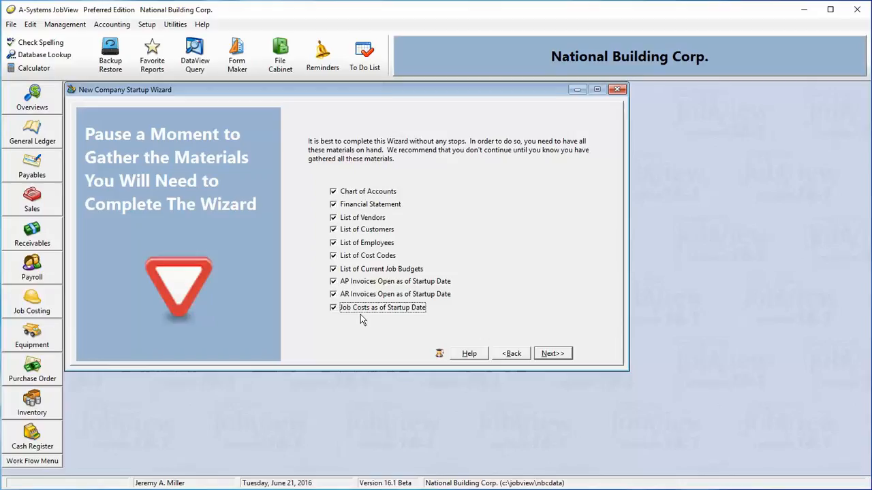
pyautogui.click(553, 355)
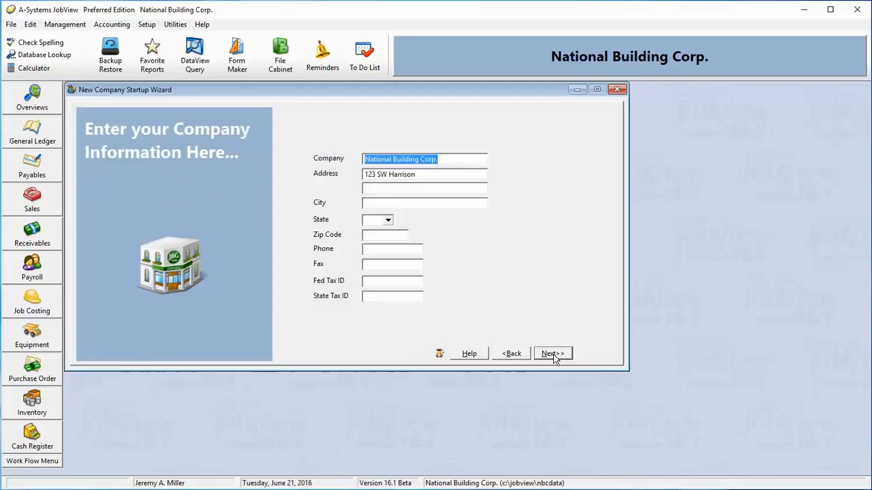
# Enter Washington as the company's city and NB as its state, and continue to the general ledger accounts
pyautogui.click(429, 203)
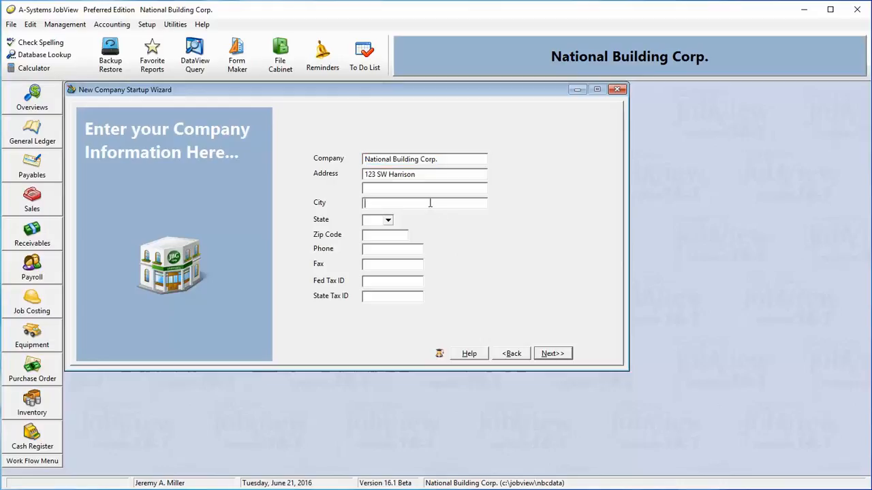
pyautogui.write('Washington')
pyautogui.press('Tab')
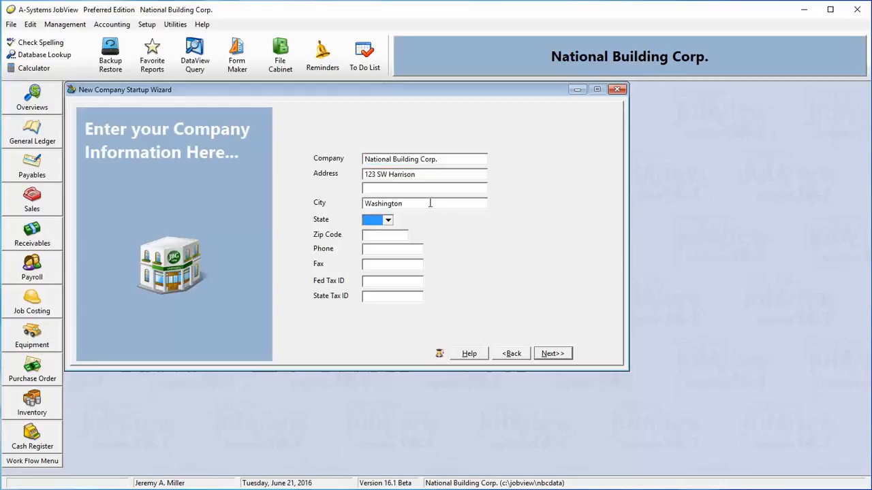
pyautogui.press('n')
pyautogui.press('Tab')
pyautogui.click(561, 358)
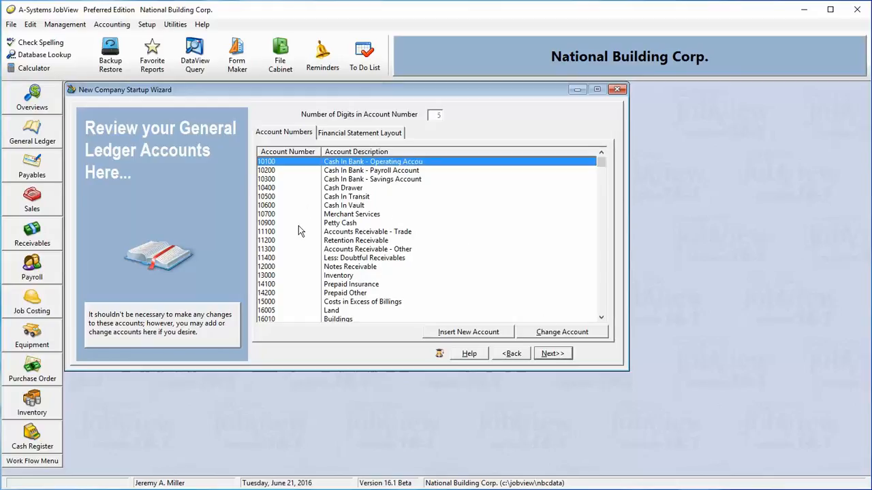
# View the entry form for a new general ledger account and close it without adding one
pyautogui.moveTo(395, 167)
pyautogui.mouseDown()
pyautogui.moveTo(395, 303)
pyautogui.moveTo(408, 161)
pyautogui.mouseUp()
pyautogui.click(457, 333)
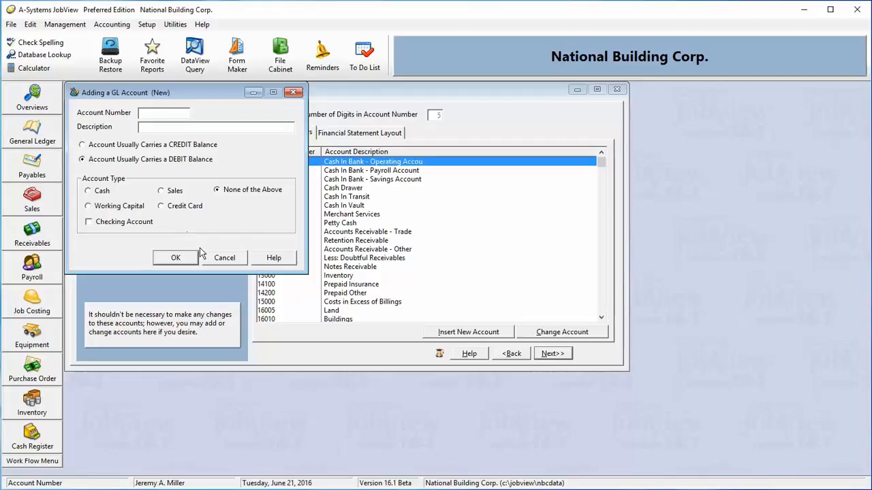
pyautogui.click(222, 259)
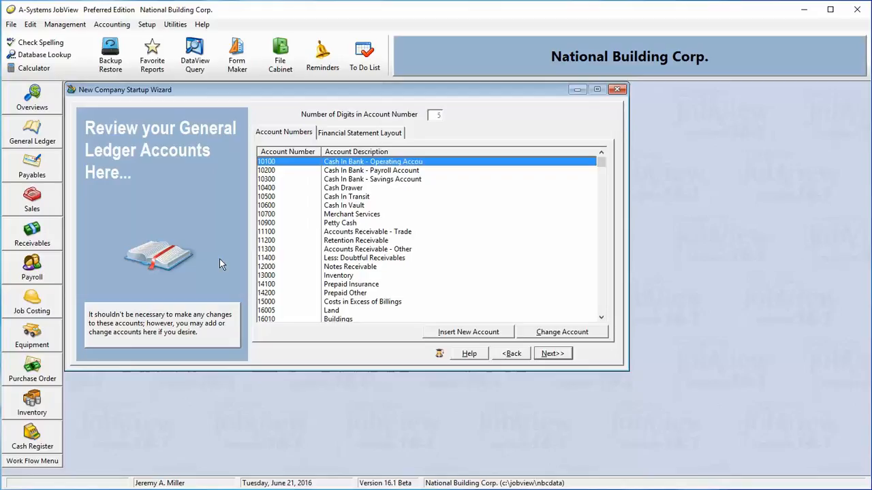
# Review the line items of the financial statement layout from the company heading down to Total Long Term Liabilities and back
pyautogui.click(376, 135)
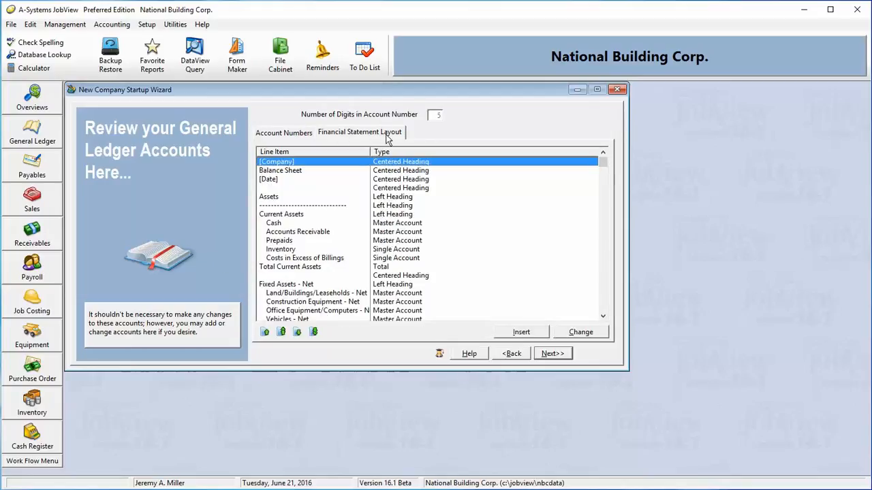
pyautogui.click(321, 240)
pyautogui.press('Down')
pyautogui.press('Down')
pyautogui.press('Down')
pyautogui.press('Down')
pyautogui.press('Down')
pyautogui.press('Down')
pyautogui.press('Down')
pyautogui.press('Down')
pyautogui.press('Down')
pyautogui.press('Down')
pyautogui.press('Down')
pyautogui.press('Down')
pyautogui.press('Down')
pyautogui.press('Down')
pyautogui.press('Down')
pyautogui.press('Down')
pyautogui.press('Down')
pyautogui.press('Down')
pyautogui.press('Down')
pyautogui.press('Down')
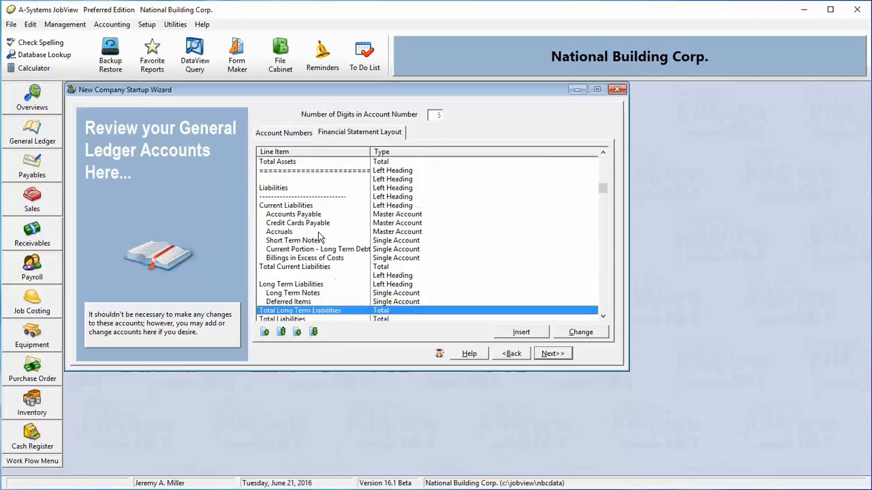
pyautogui.press('Up')
pyautogui.press('Up')
pyautogui.press('Up')
pyautogui.press('Up')
pyautogui.press('Up')
pyautogui.press('Up')
pyautogui.press('Up')
pyautogui.press('Up')
pyautogui.press('Up')
pyautogui.press('Up')
pyautogui.press('Up')
pyautogui.press('Up')
pyautogui.press('Up')
pyautogui.press('Up')
pyautogui.press('Up')
pyautogui.press('Up')
pyautogui.press('Up')
pyautogui.press('Up')
pyautogui.press('Up')
pyautogui.press('Up')
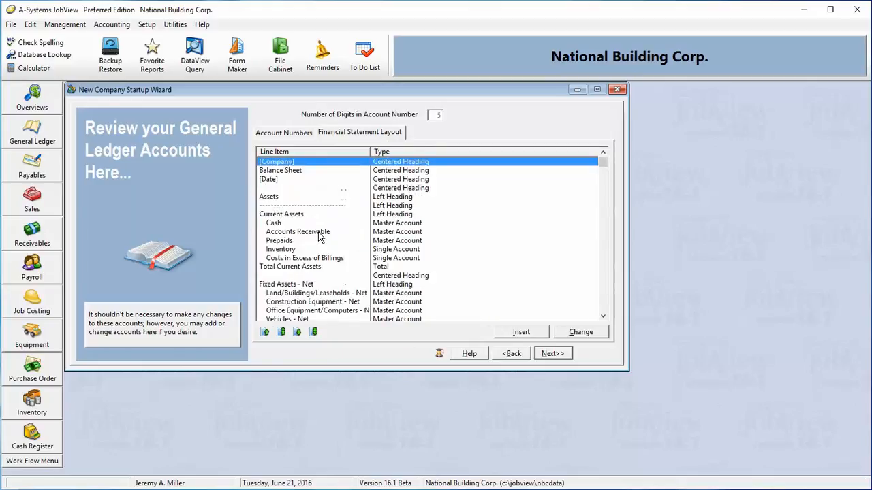
# Examine the Cash line item's type and included accounts in the financial statement layout, and close it unchanged
pyautogui.click(318, 215)
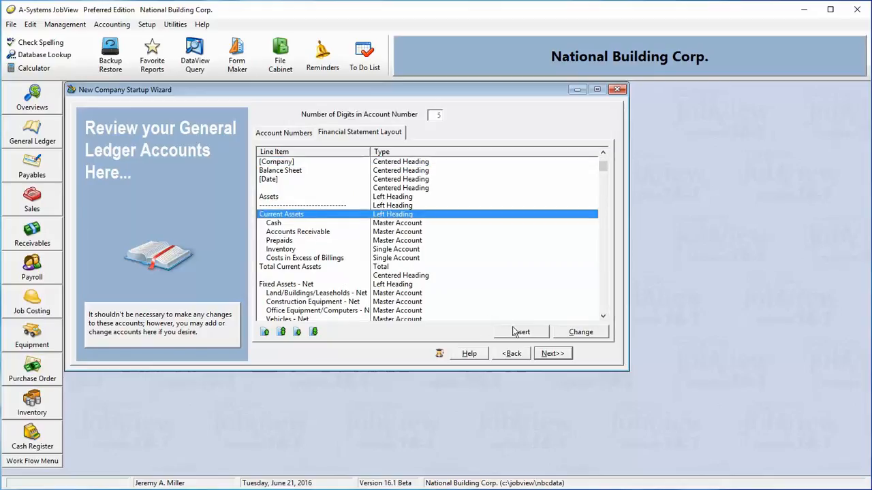
pyautogui.click(292, 223)
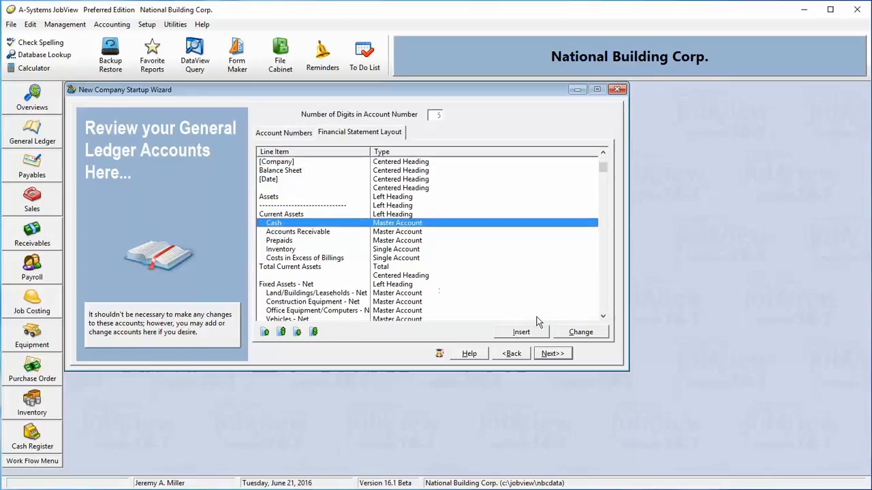
pyautogui.click(578, 333)
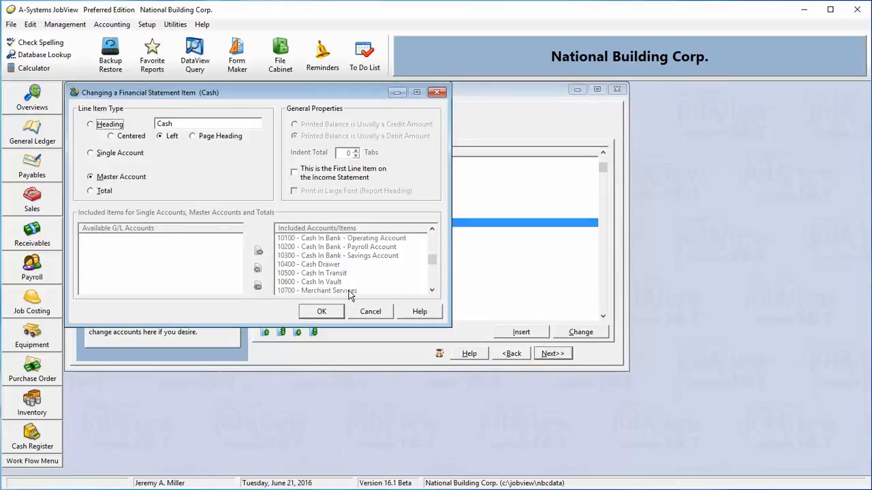
pyautogui.click(370, 311)
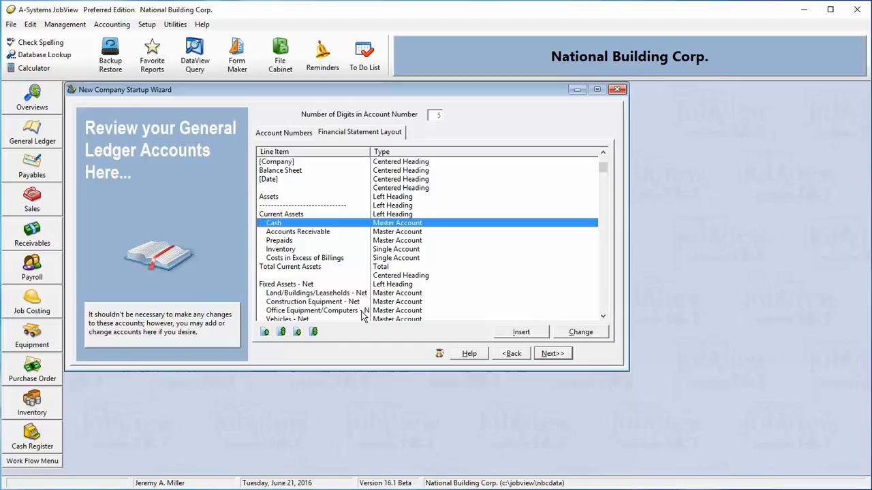
# Review the default General Ledger and Accounts Payable accounts, keep them, and continue to the system startup date
pyautogui.click(550, 353)
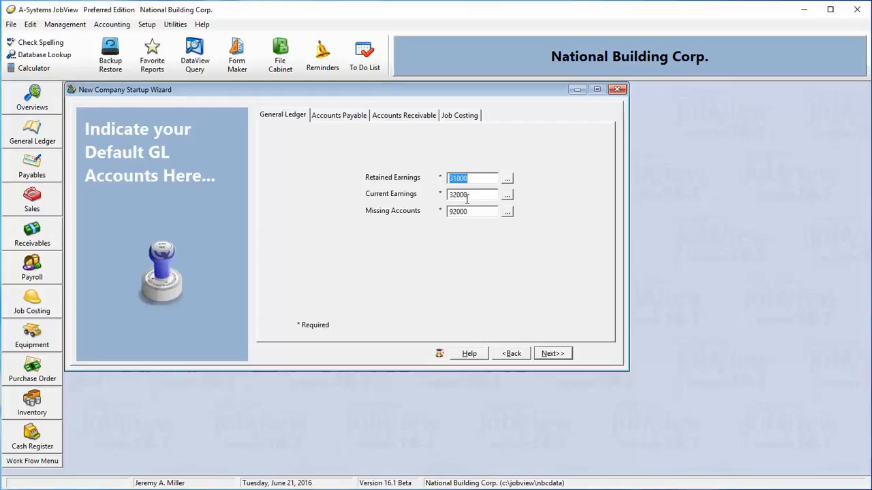
pyautogui.moveTo(476, 194); pyautogui.dragTo(444, 213)
pyautogui.click(482, 179)
pyautogui.click(329, 116)
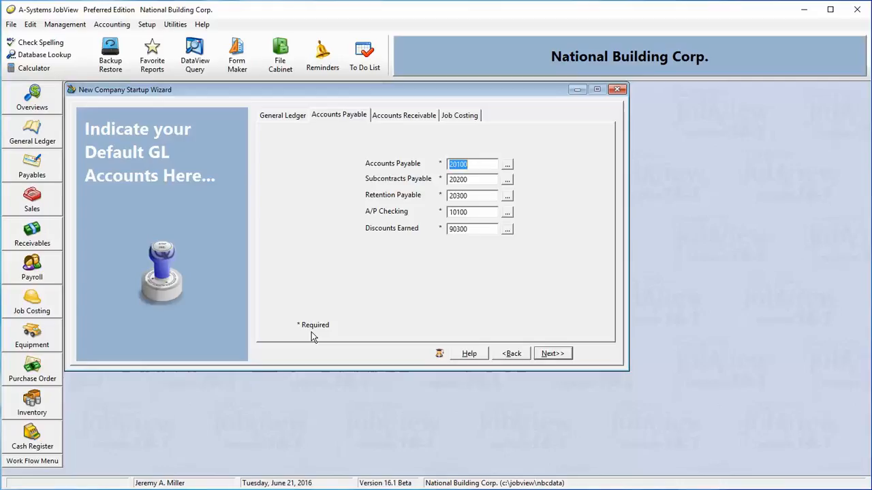
pyautogui.click(563, 353)
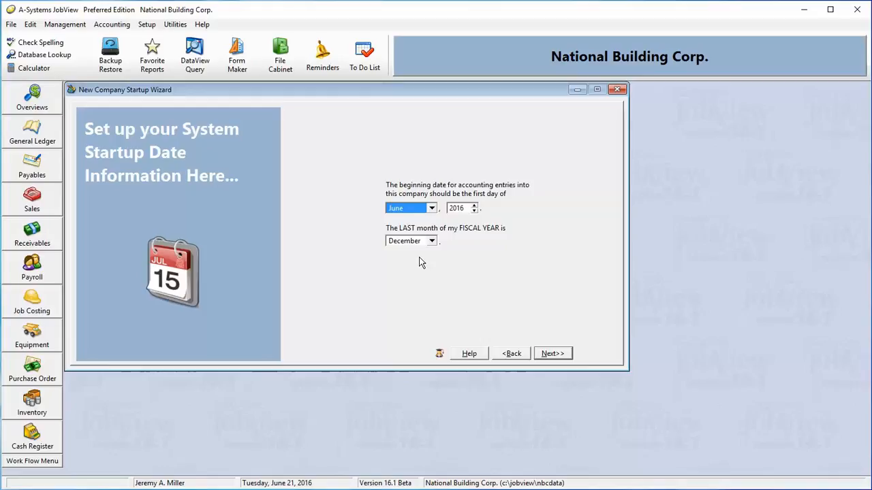
# Set the beginning date for accounting entries to October 2017
pyautogui.click(431, 209)
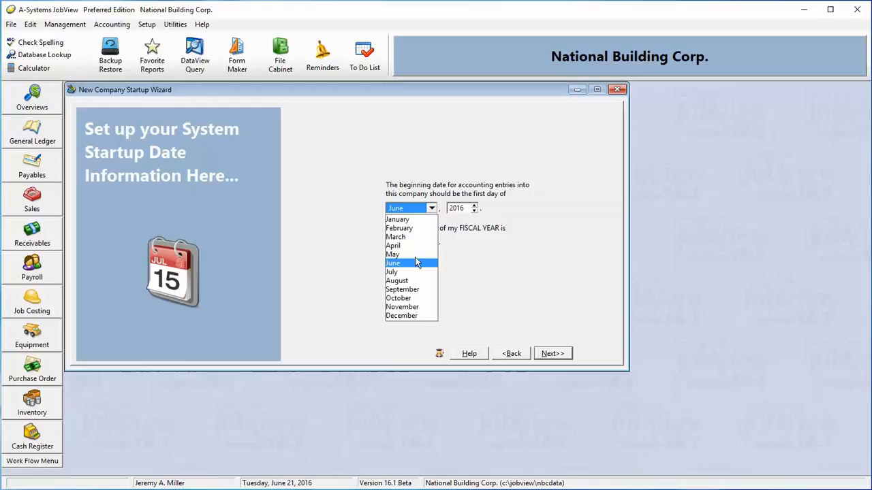
pyautogui.click(407, 300)
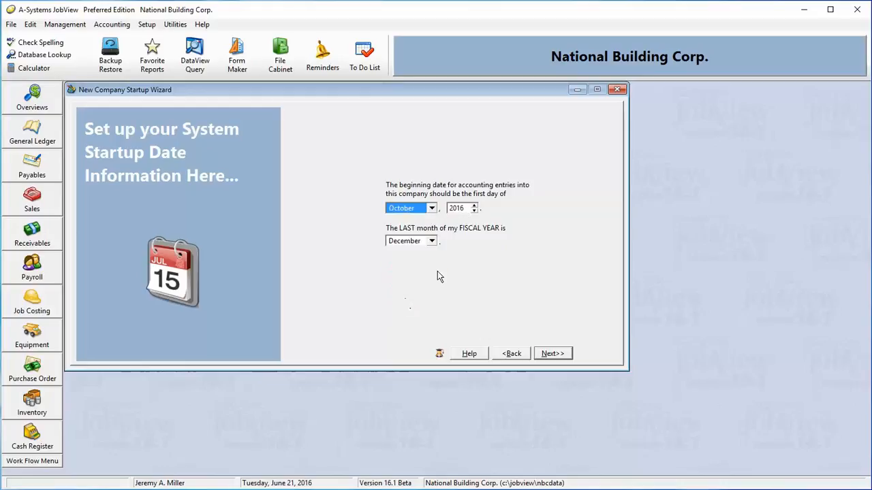
pyautogui.click(475, 205)
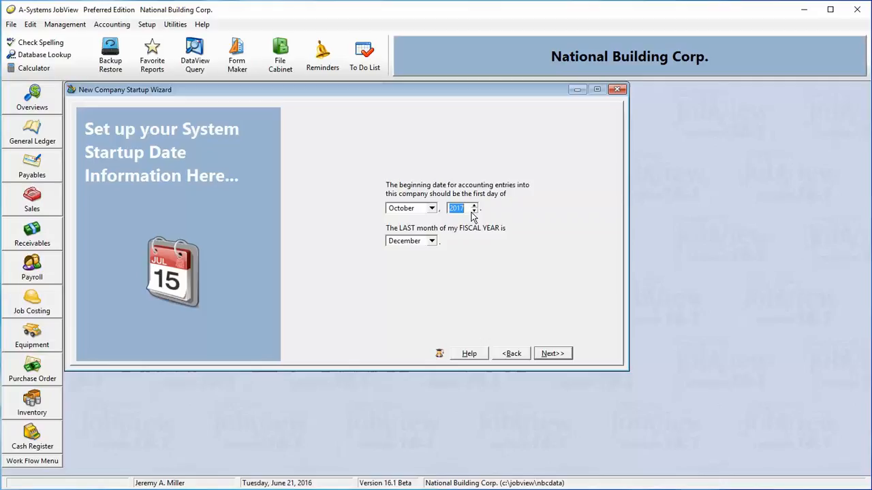
pyautogui.press('XF86AudioLowerVolume')
pyautogui.press('XF86AudioLowerVolume')
pyautogui.press('XF86AudioLowerVolume')
pyautogui.press('XF86AudioLowerVolume')
pyautogui.press('XF86AudioLowerVolume')
pyautogui.press('XF86AudioLowerVolume')
pyautogui.press('XF86AudioLowerVolume')
pyautogui.press('XF86AudioLowerVolume')
pyautogui.press('XF86AudioLowerVolume')
pyautogui.press('XF86AudioLowerVolume')
# Keep December as the last month of the fiscal year and continue to the accounts payable vendors
pyautogui.click(431, 241)
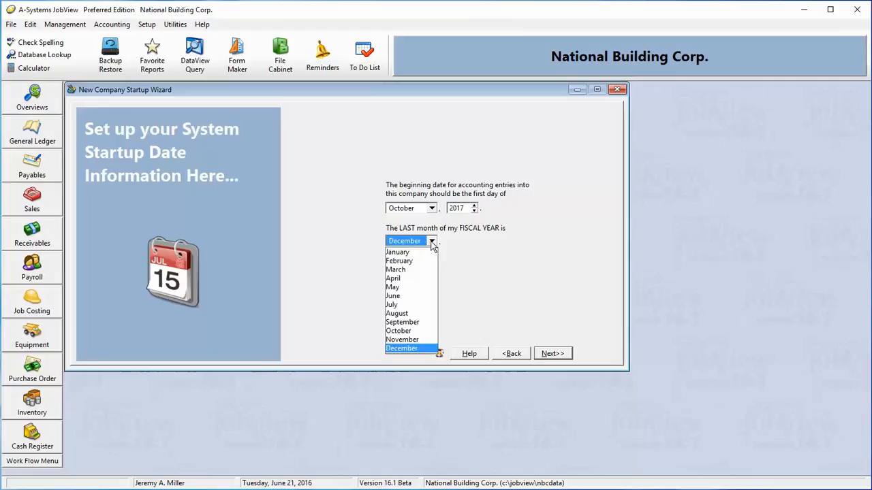
pyautogui.click(432, 242)
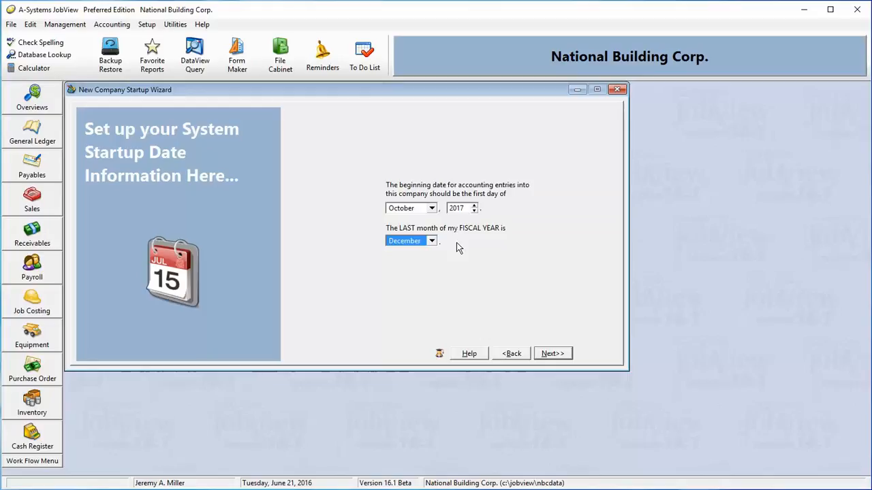
pyautogui.click(550, 354)
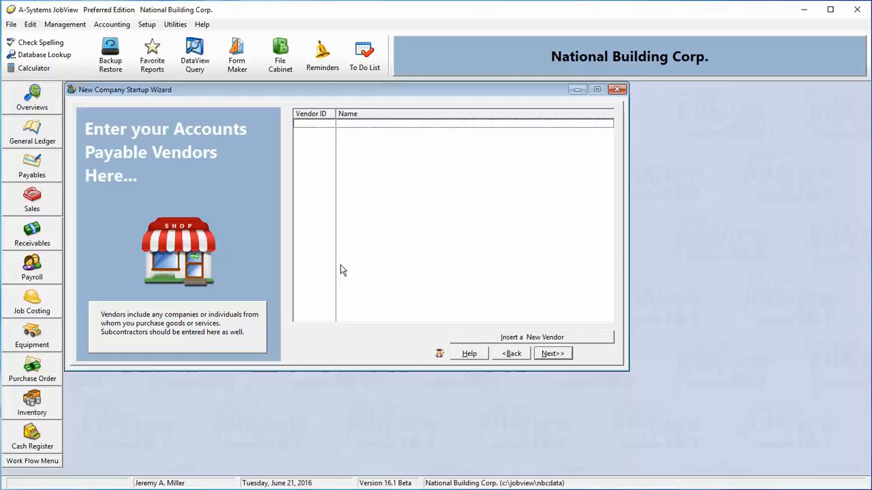
# View the new vendor form, close it without adding a vendor, and continue to the accounts receivable customers
pyautogui.click(508, 340)
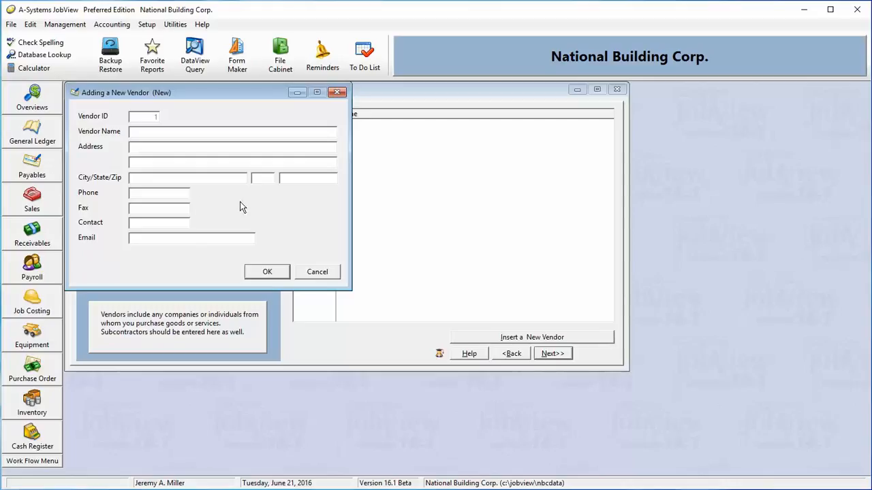
pyautogui.click(323, 275)
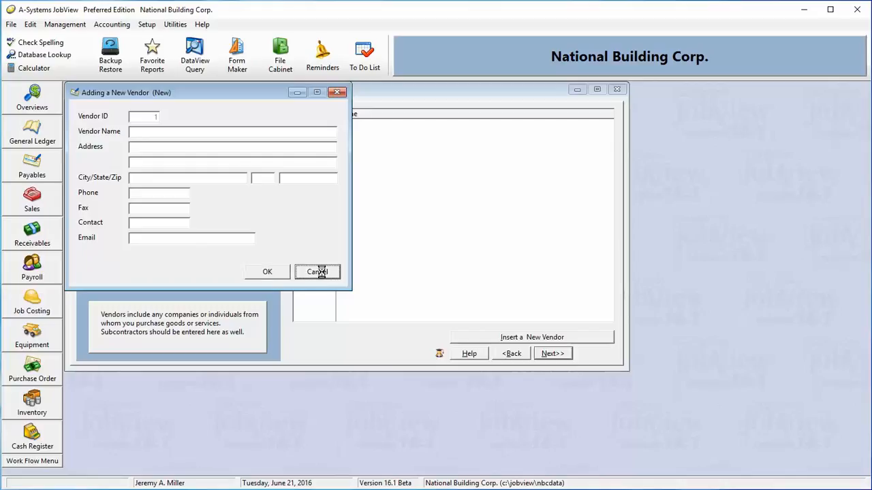
pyautogui.click(562, 356)
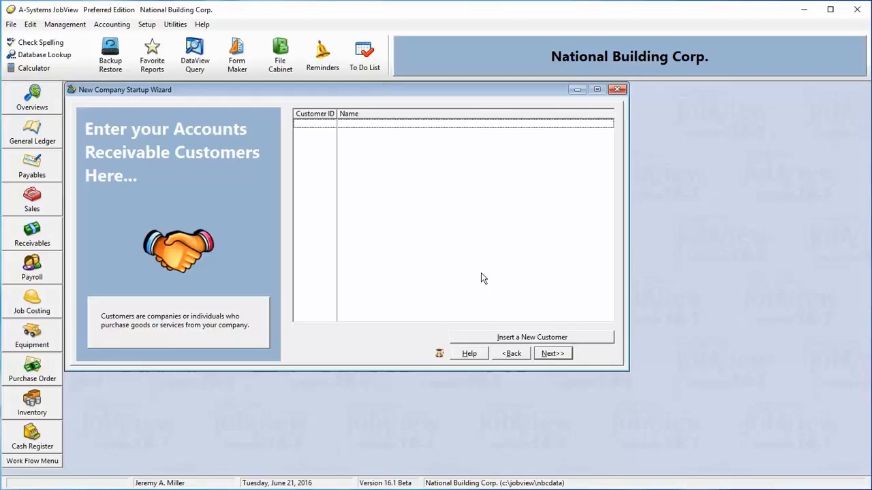
# View the new customer form, close it without adding a customer, and continue to the employees
pyautogui.click(485, 338)
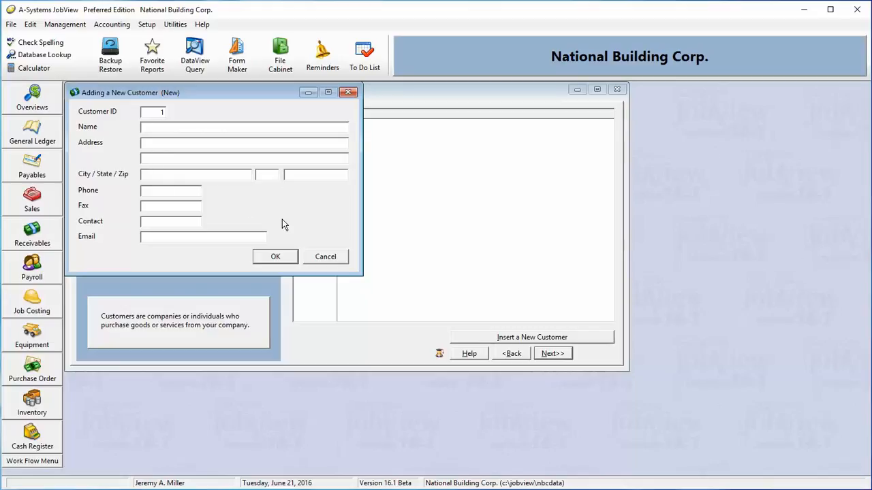
pyautogui.click(329, 260)
pyautogui.click(341, 259)
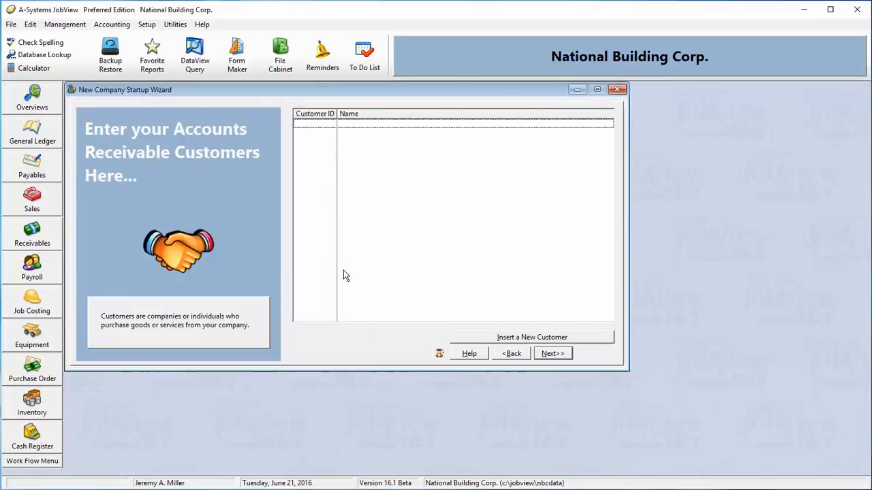
pyautogui.click(552, 354)
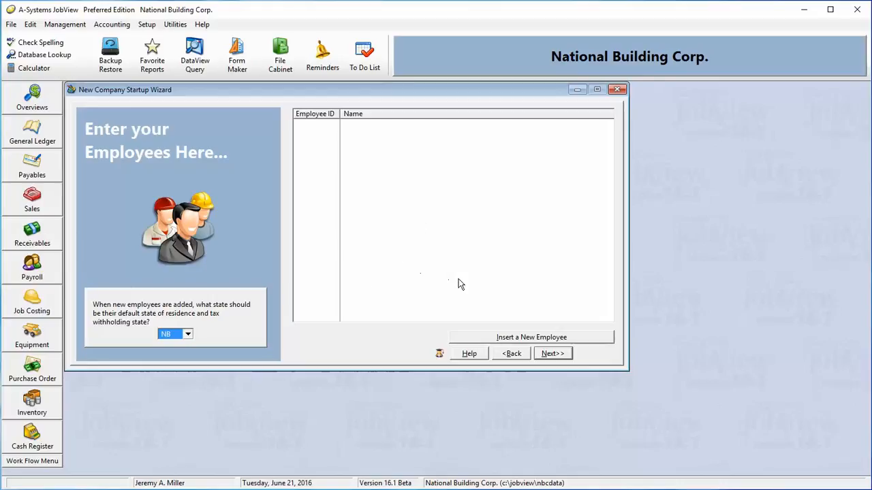
# View the new employee form, close it without adding an employee, and continue to the job cost code dictionary
pyautogui.click(581, 338)
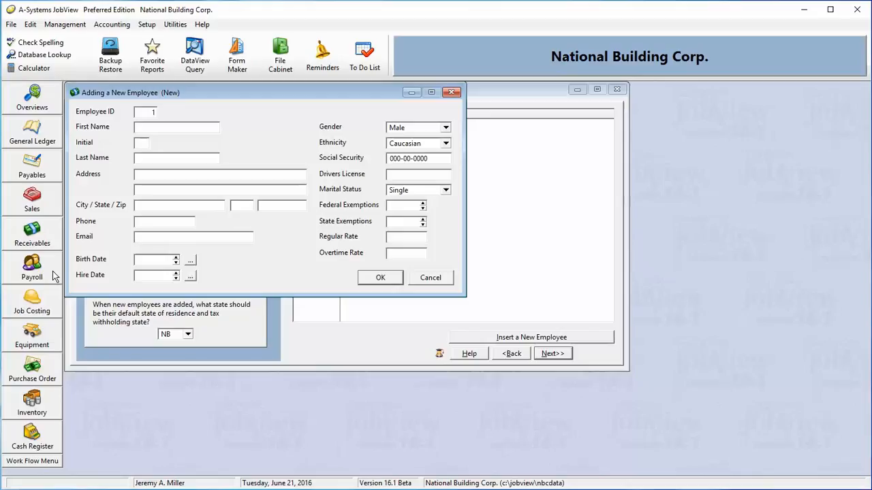
pyautogui.click(430, 278)
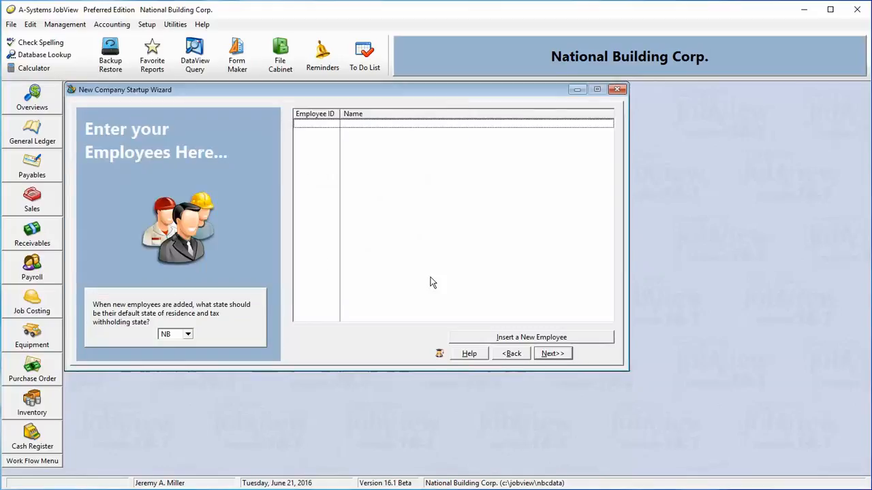
pyautogui.click(551, 353)
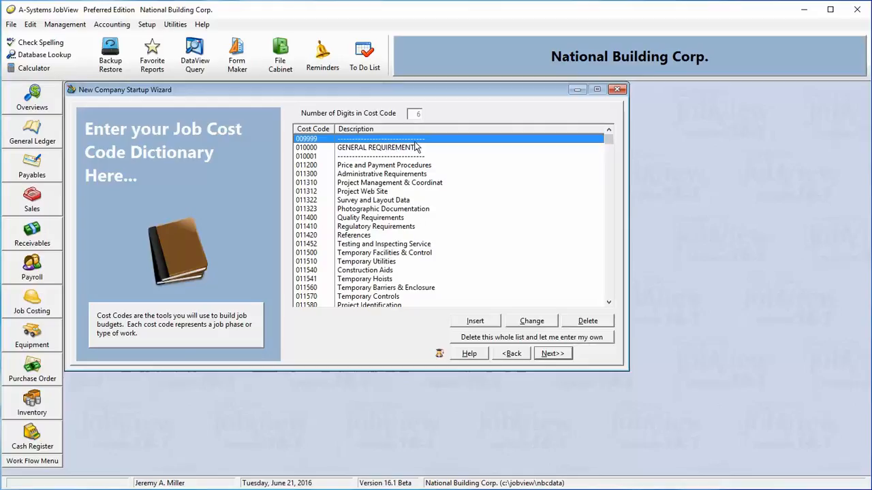
# Select cost code 011200, Price and Payment Procedures, in the job cost code dictionary
pyautogui.click(414, 263)
pyautogui.moveTo(415, 263); pyautogui.dragTo(427, 168)
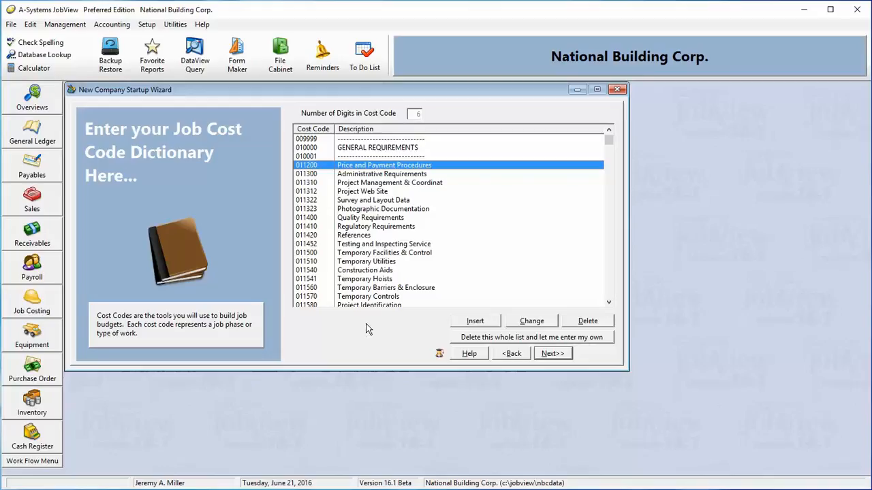
# Browse the job cost code dictionary from the general requirements down to the CONCRETE section
pyautogui.press('Down')
pyautogui.press('Down')
pyautogui.press('Down')
pyautogui.press('Down')
pyautogui.press('Down')
pyautogui.press('Down')
pyautogui.press('Down')
pyautogui.press('Down')
pyautogui.press('Down')
pyautogui.press('Down')
pyautogui.press('Down')
pyautogui.press('Down')
pyautogui.press('Down')
pyautogui.press('Down')
pyautogui.press('Down')
pyautogui.press('Down')
pyautogui.press('Down')
pyautogui.press('Down')
pyautogui.press('Down')
pyautogui.press('Down')
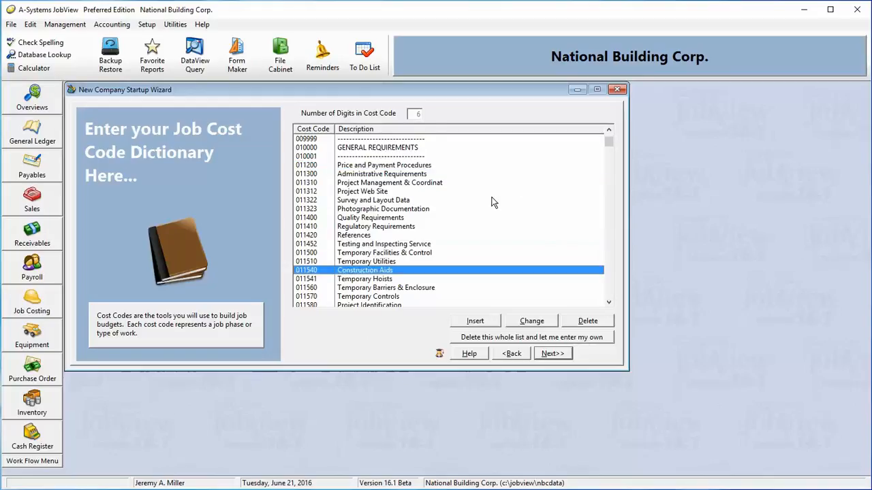
pyautogui.press('Down')
pyautogui.press('Down')
pyautogui.press('Down')
pyautogui.press('Down')
pyautogui.press('Down')
pyautogui.press('Down')
pyautogui.press('Down')
pyautogui.press('Down')
pyautogui.press('Down')
pyautogui.press('Down')
pyautogui.press('Down')
pyautogui.press('Down')
pyautogui.press('Down')
pyautogui.press('Down')
pyautogui.press('Down')
pyautogui.press('Down')
pyautogui.press('Down')
pyautogui.press('Down')
pyautogui.press('Down')
pyautogui.press('Down')
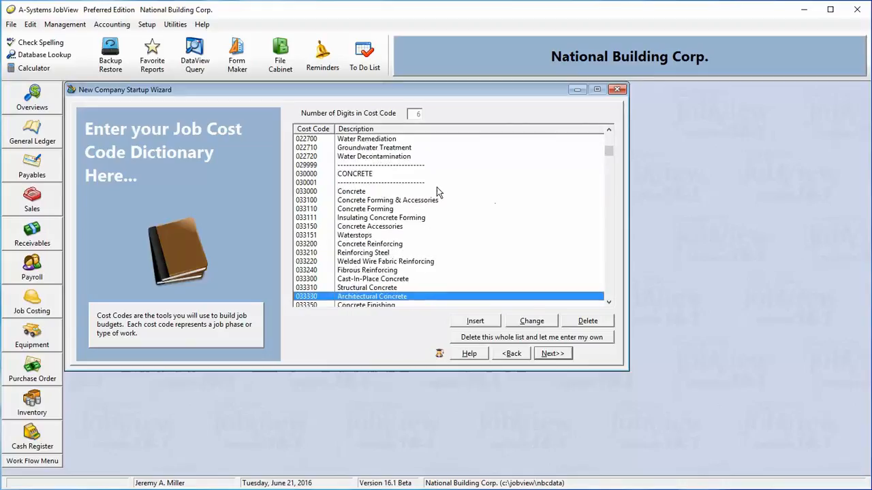
# Step through the CONCRETE section from heading 030000 to the forming codes, ending on 033111, Insulating Concrete Forming
pyautogui.click(375, 176)
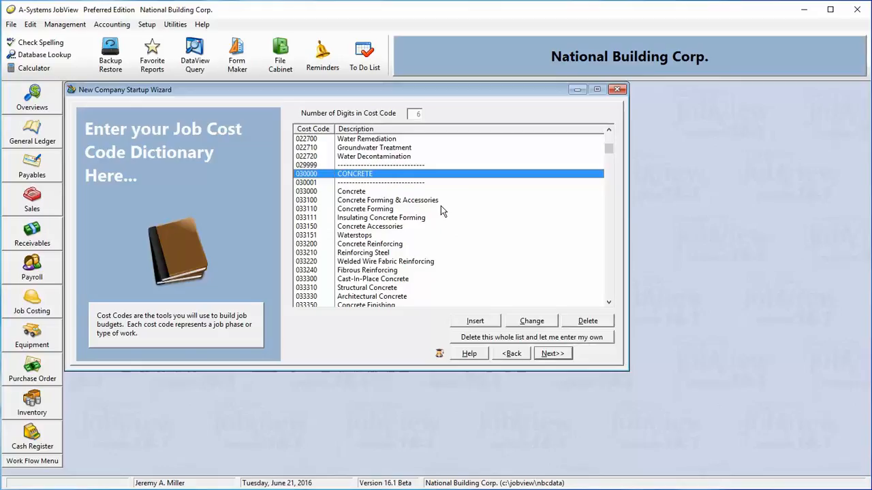
pyautogui.click(422, 201)
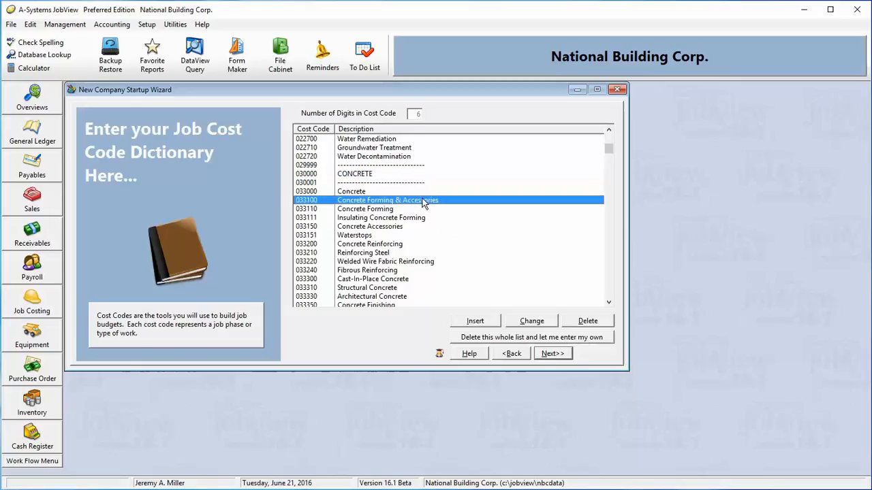
pyautogui.click(424, 209)
pyautogui.click(425, 218)
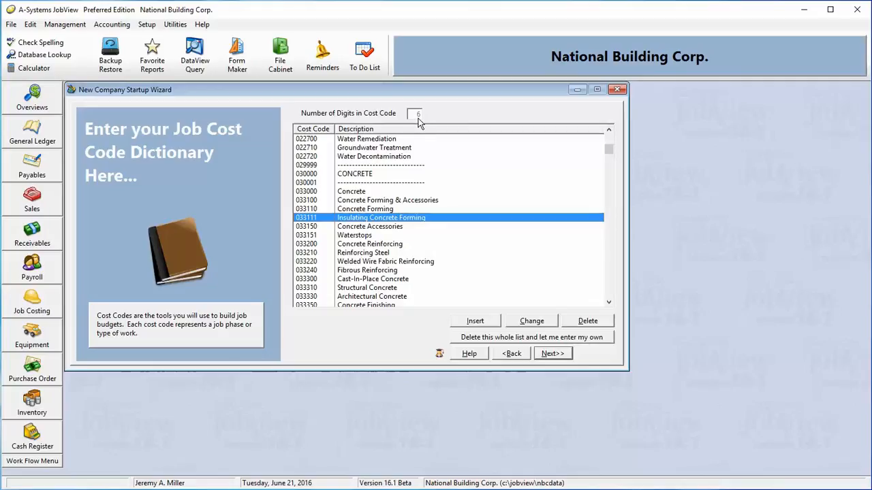
# View the new cost code form, close it without adding a code, and continue to the jobs and job budgets
pyautogui.click(493, 324)
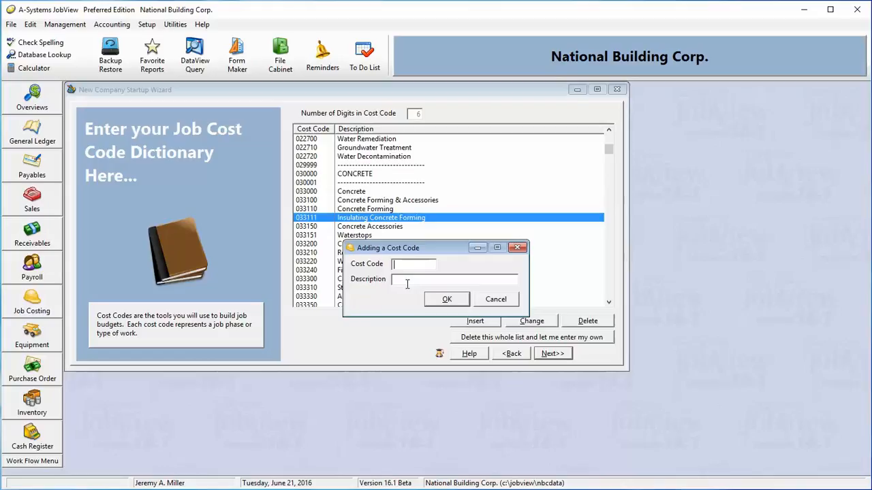
pyautogui.click(492, 300)
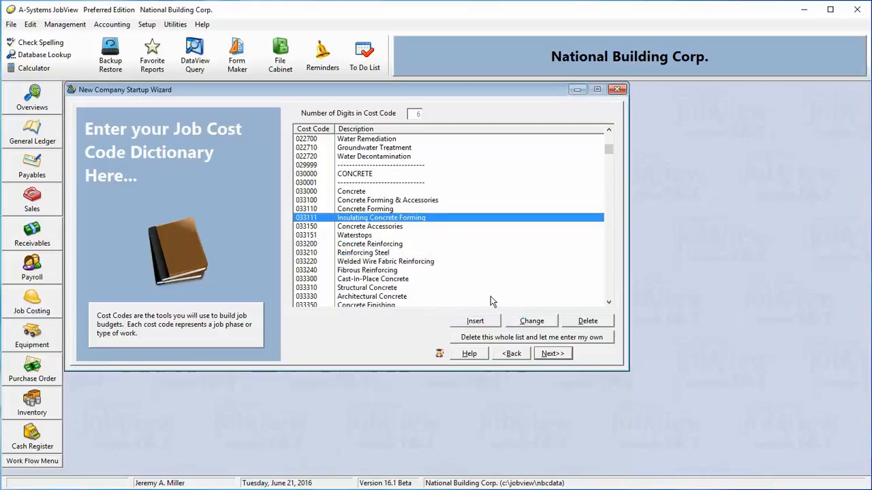
pyautogui.click(562, 355)
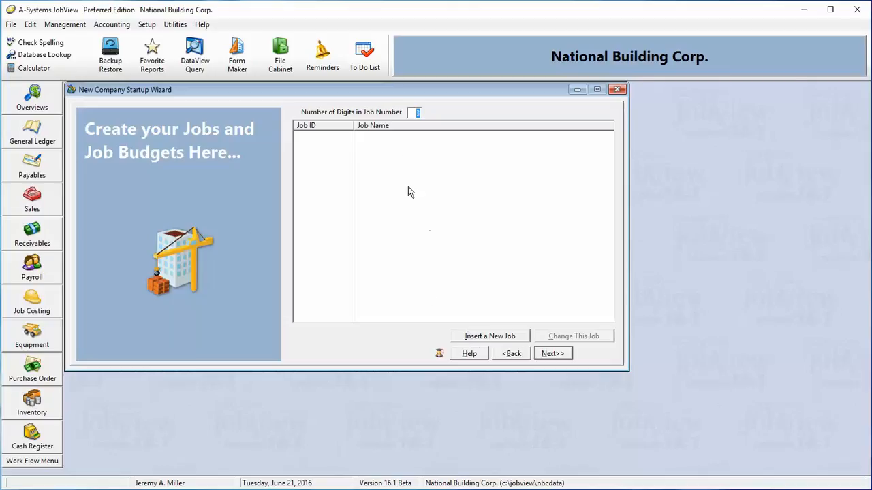
# Start a new job with job number 100, job name New Big Building and a contract amount of 300000
pyautogui.click(419, 113)
pyautogui.click(486, 335)
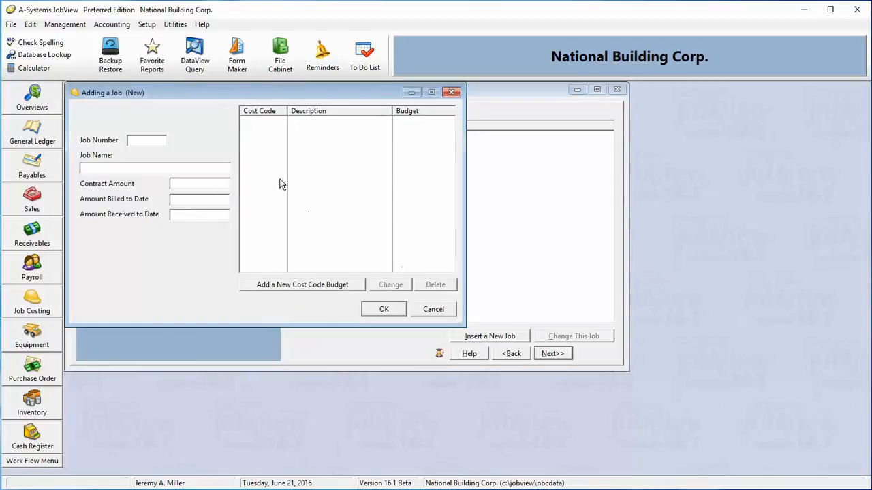
pyautogui.write('100')
pyautogui.write('New Big ')
pyautogui.write('Building')
pyautogui.write('300000')
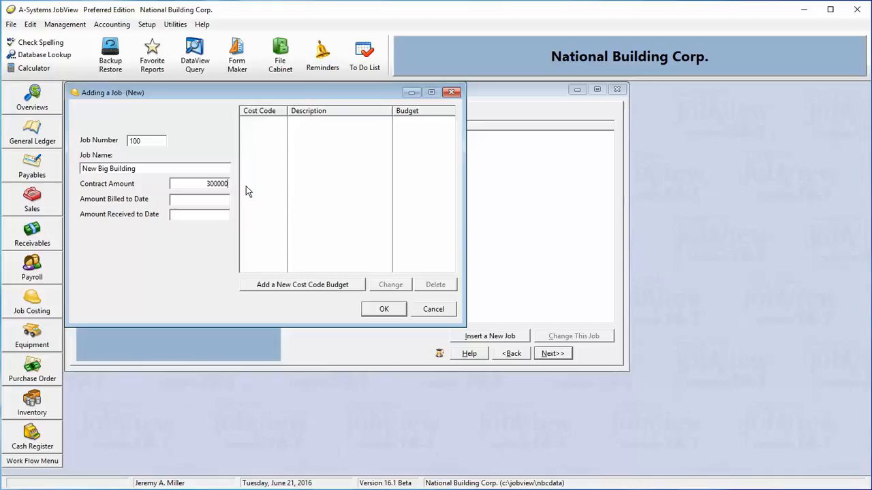
pyautogui.press('Tab')
pyautogui.press('Tab')
# Add a cost code budget to job 100 and look up cost code 033000, Concrete, for it
pyautogui.click(325, 287)
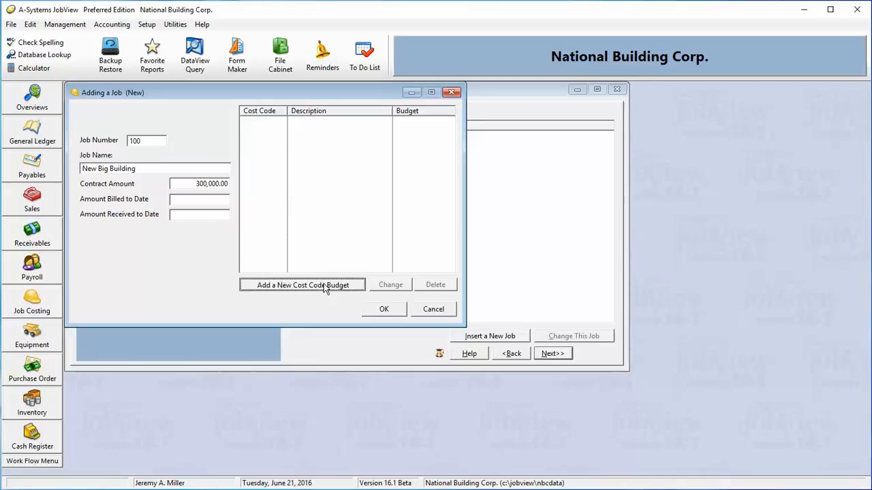
pyautogui.click(324, 285)
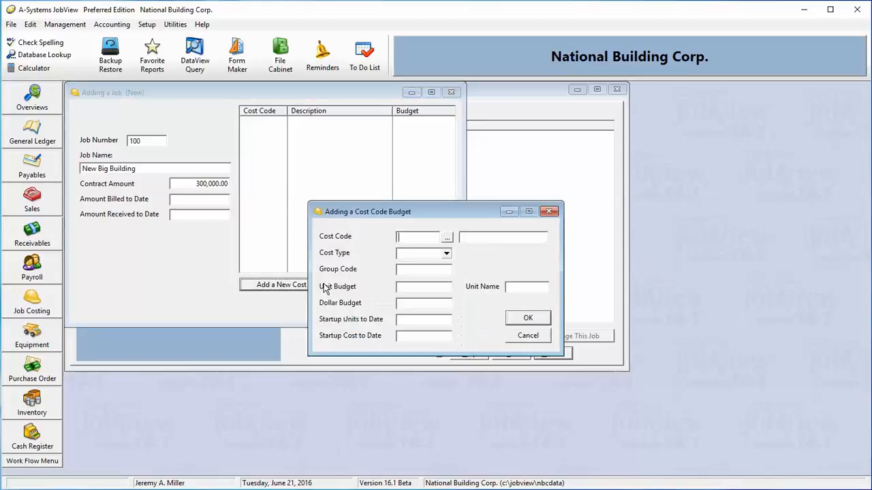
pyautogui.click(448, 239)
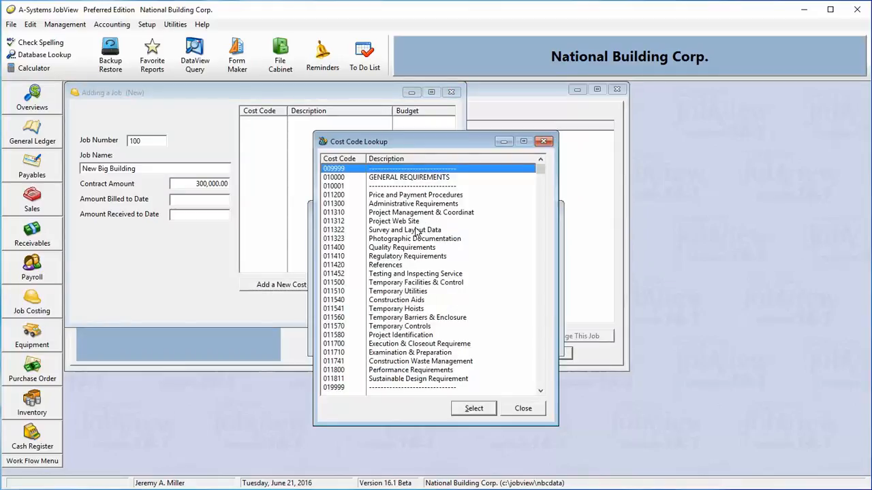
pyautogui.click(540, 354)
pyautogui.click(540, 355)
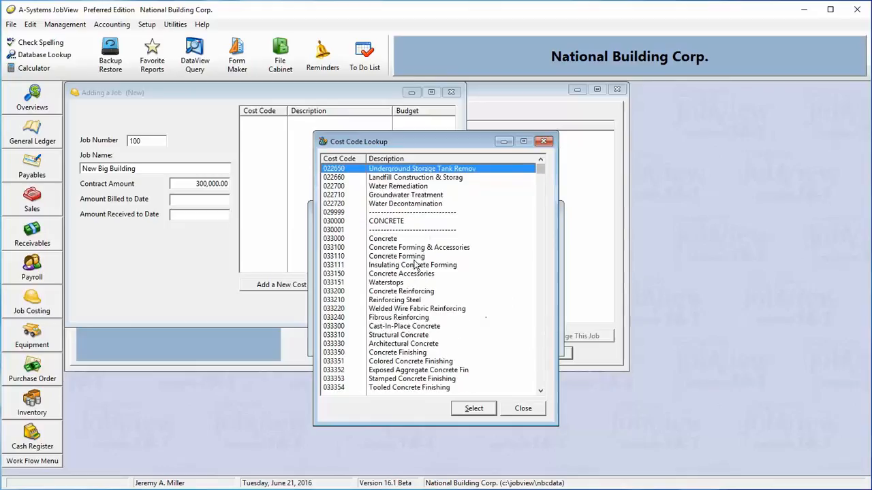
pyautogui.click(394, 240)
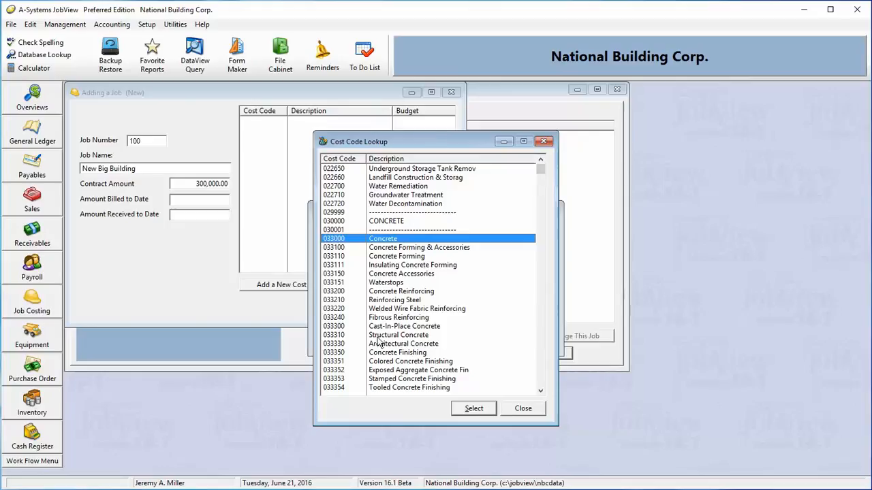
pyautogui.click(471, 410)
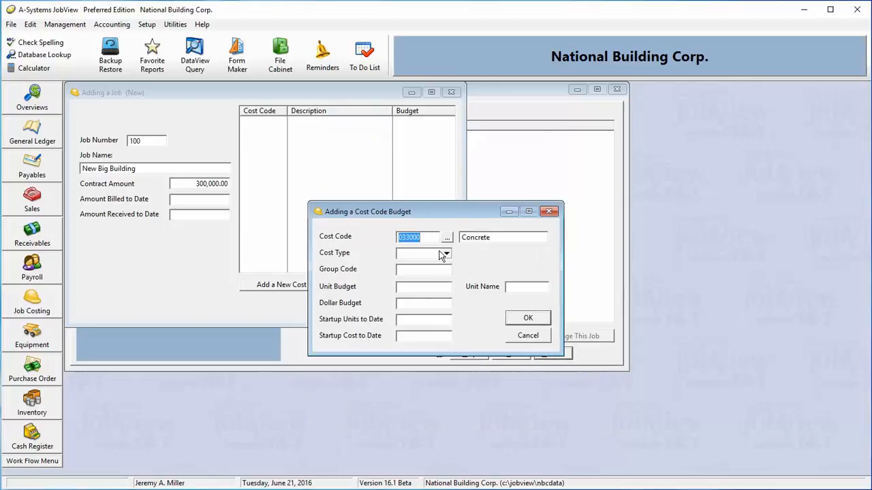
# Give the Concrete budget the Subcontract cost type and a dollar budget of 12,000, and save it with the job
pyautogui.click(446, 254)
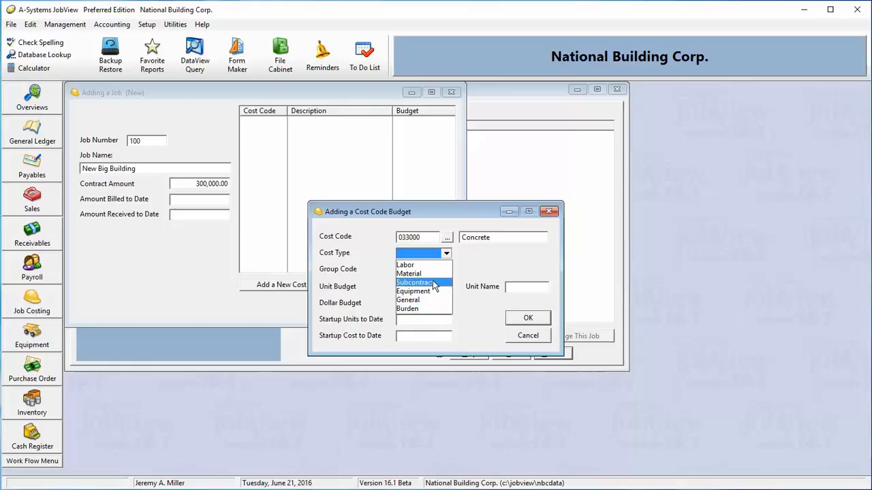
pyautogui.click(433, 283)
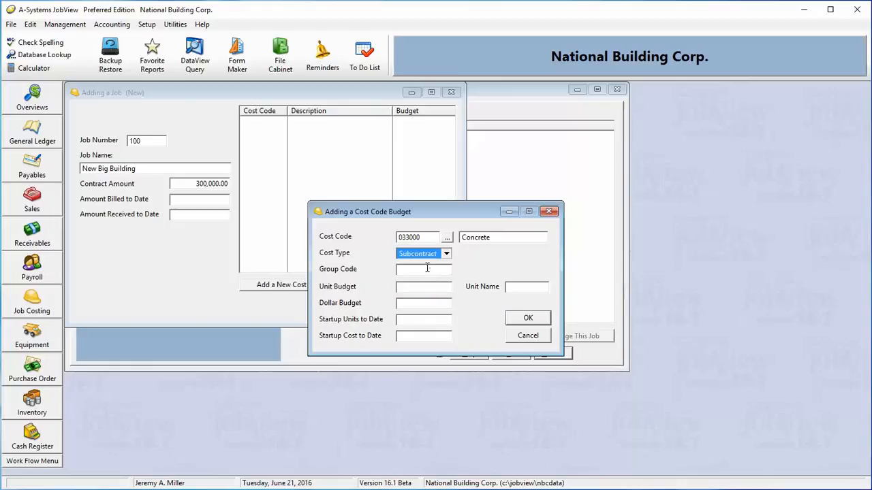
pyautogui.click(424, 286)
pyautogui.click(447, 302)
pyautogui.write('12,000')
pyautogui.press('Tab')
pyautogui.click(439, 318)
pyautogui.click(526, 318)
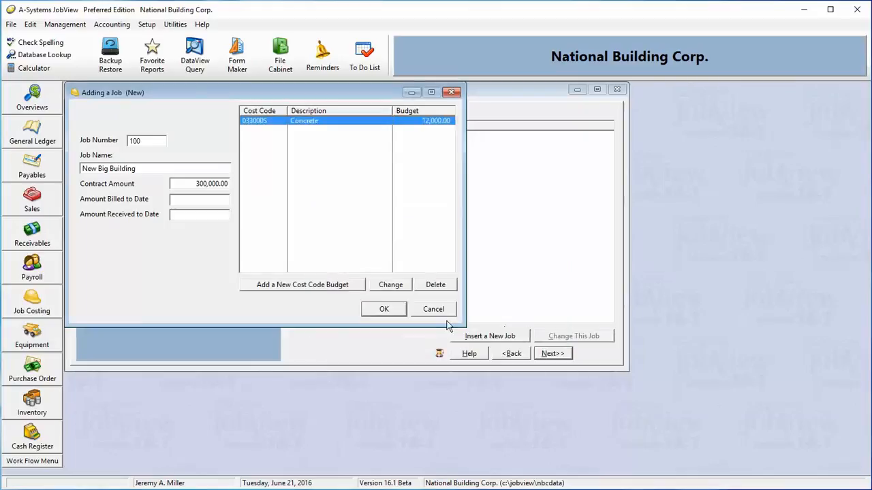
pyautogui.click(393, 313)
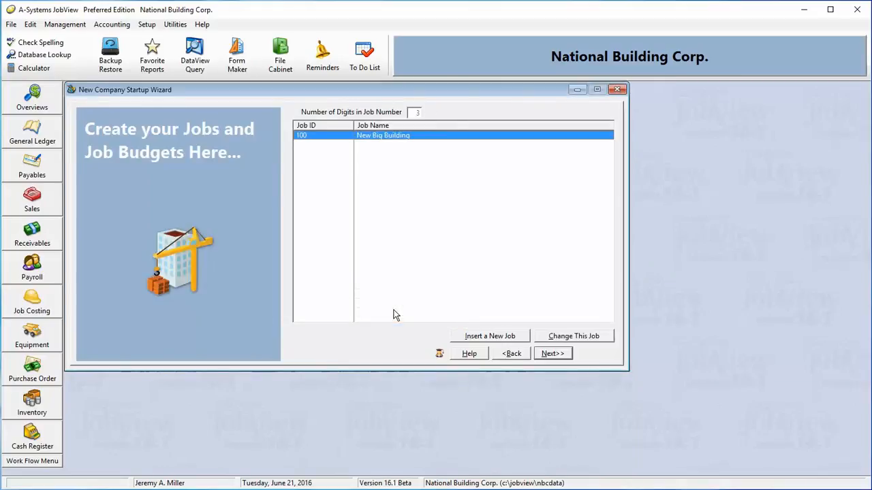
# Continue to the open accounts payable invoices, and view the new invoice form and its vendor lookup without adding anything
pyautogui.click(553, 354)
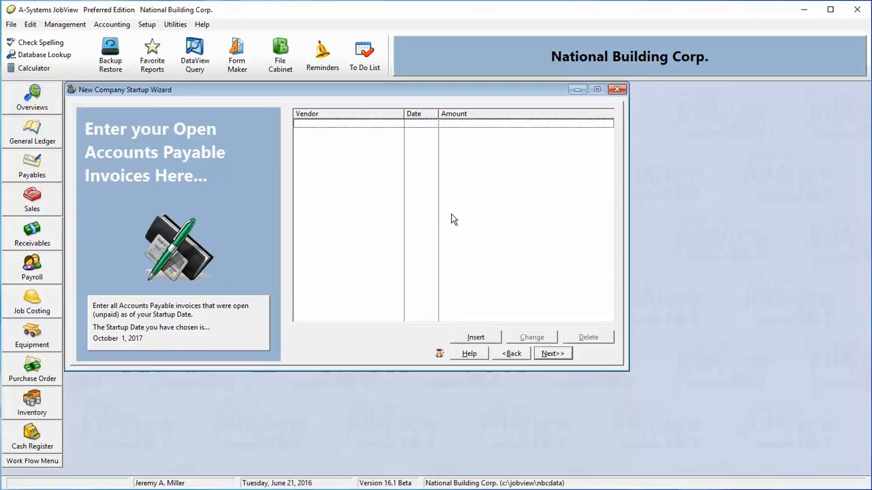
pyautogui.click(475, 337)
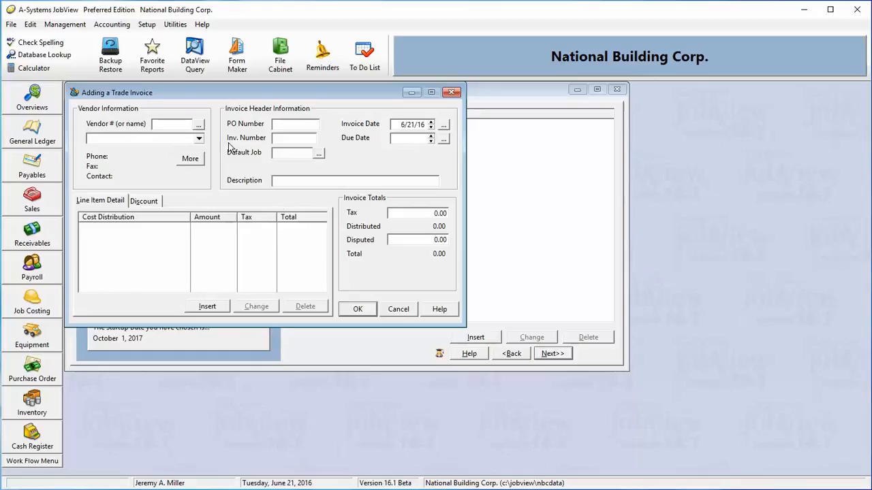
pyautogui.click(198, 127)
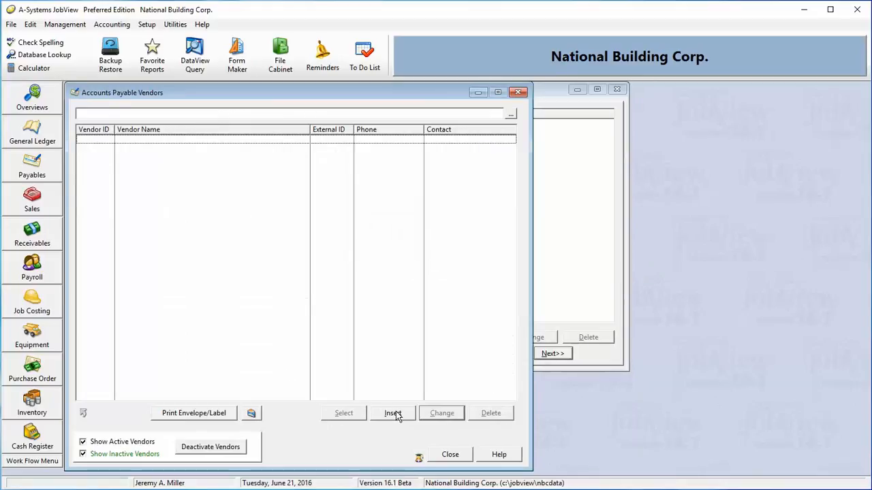
pyautogui.click(450, 456)
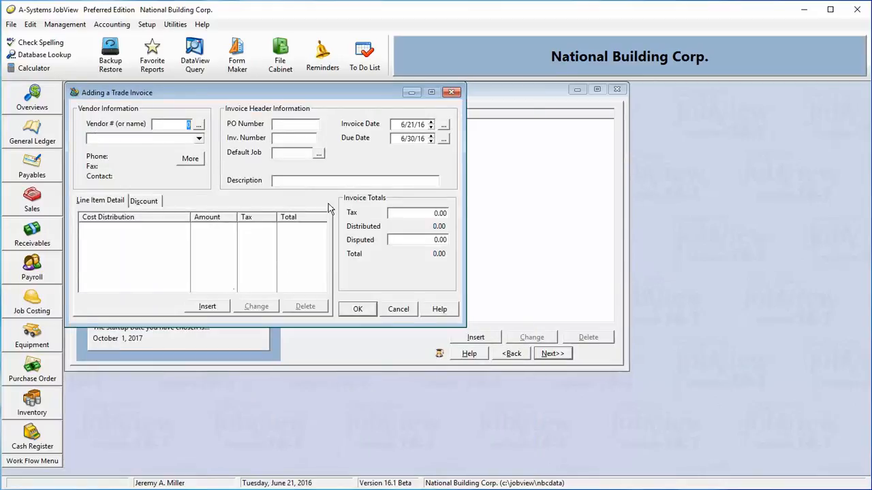
pyautogui.click(401, 310)
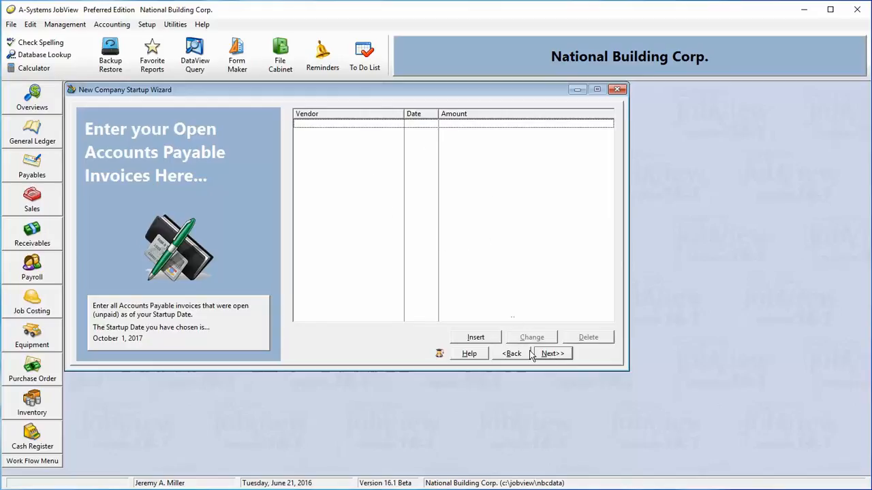
# Continue to the open accounts receivable invoices, and view the new invoice form without adding an invoice
pyautogui.click(551, 355)
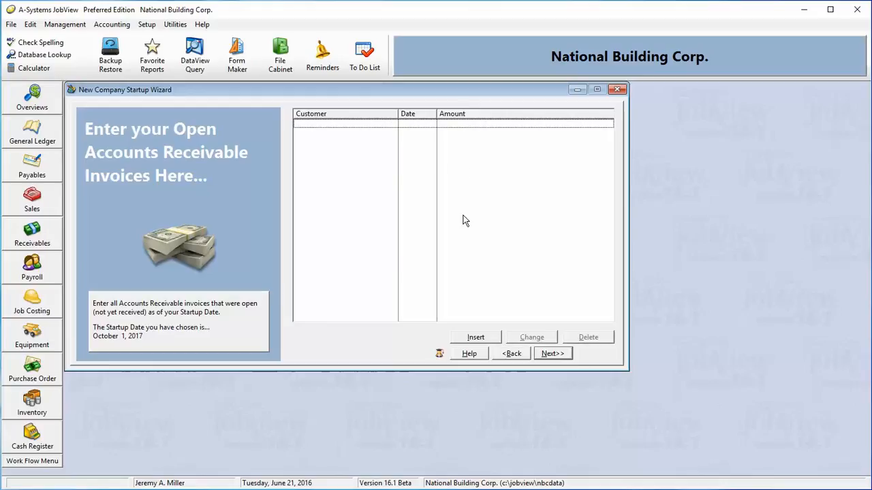
pyautogui.click(477, 338)
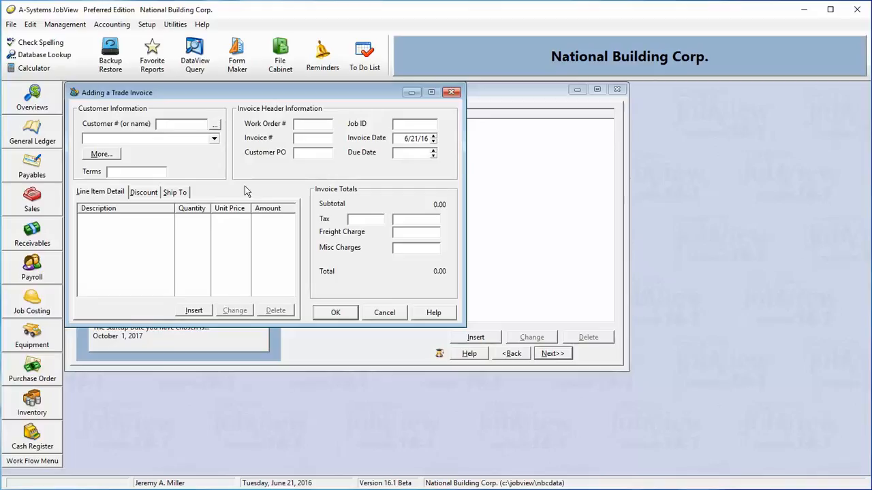
pyautogui.click(385, 313)
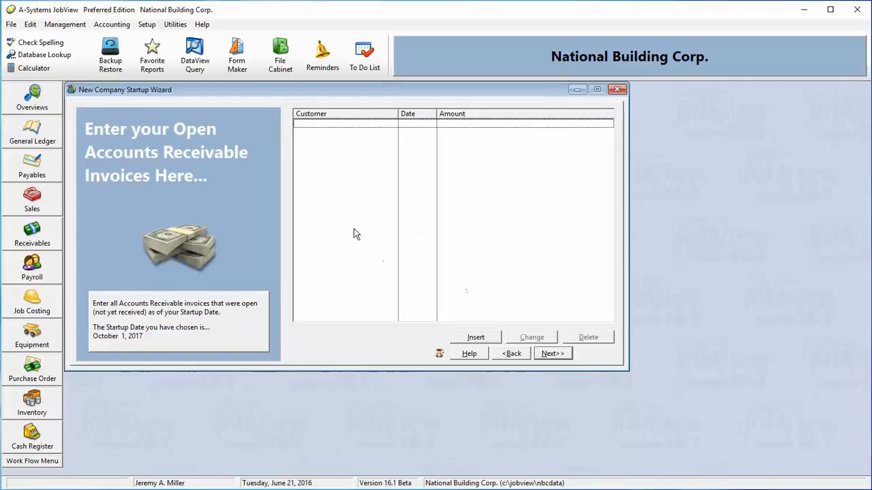
# Continue to the startup job costs and view the editable cost and unit values of job 100's Concrete line
pyautogui.click(552, 353)
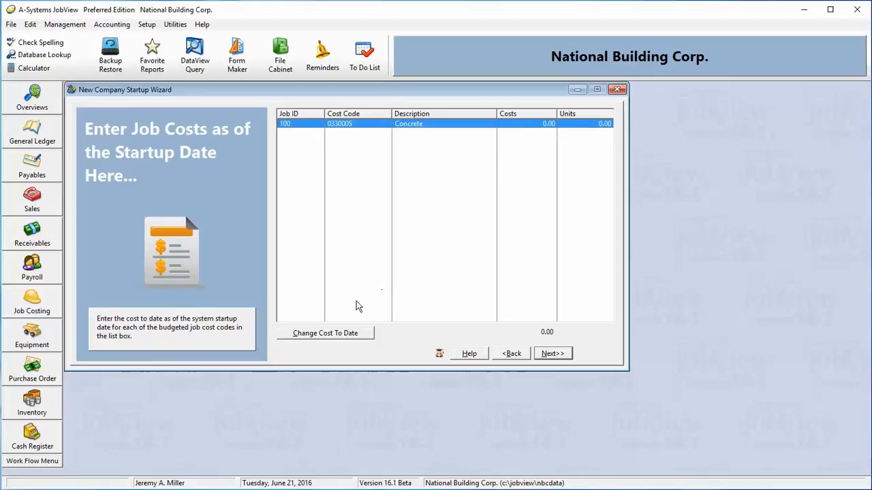
pyautogui.click(344, 333)
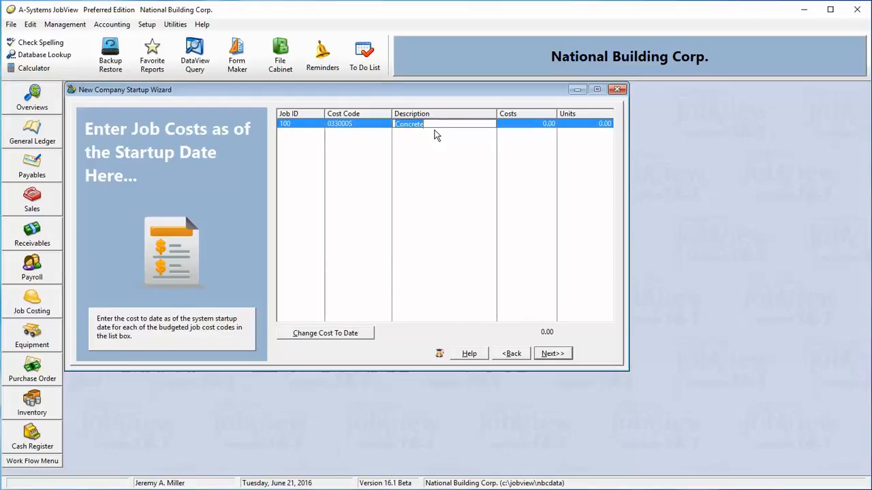
pyautogui.press('Tab')
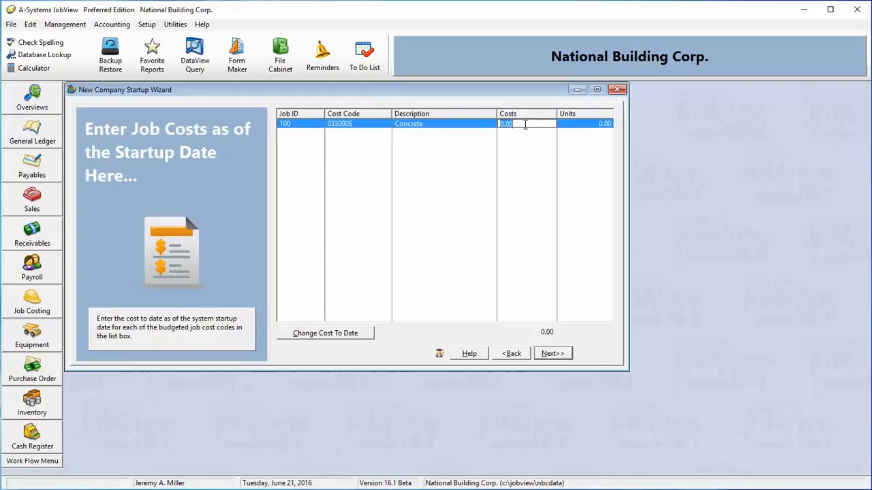
pyautogui.press('Tab')
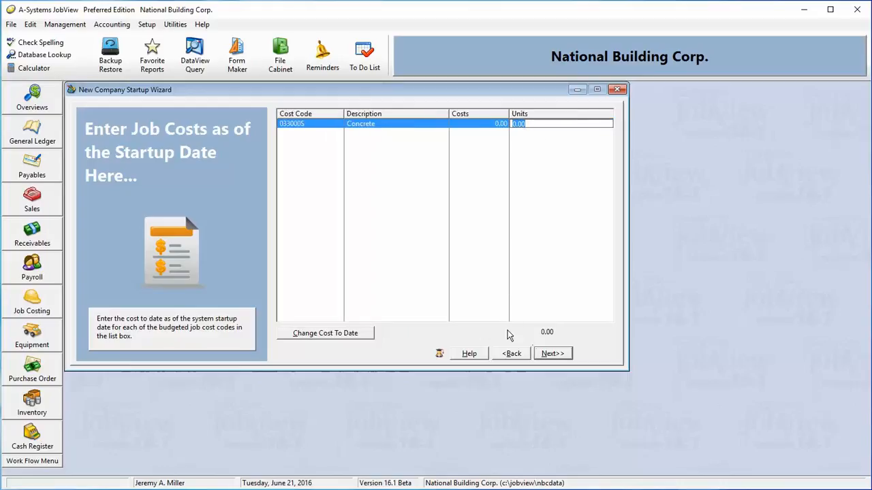
# Continue to the beginning general ledger account balances and select account 10100, the operating cash in bank account
pyautogui.click(550, 356)
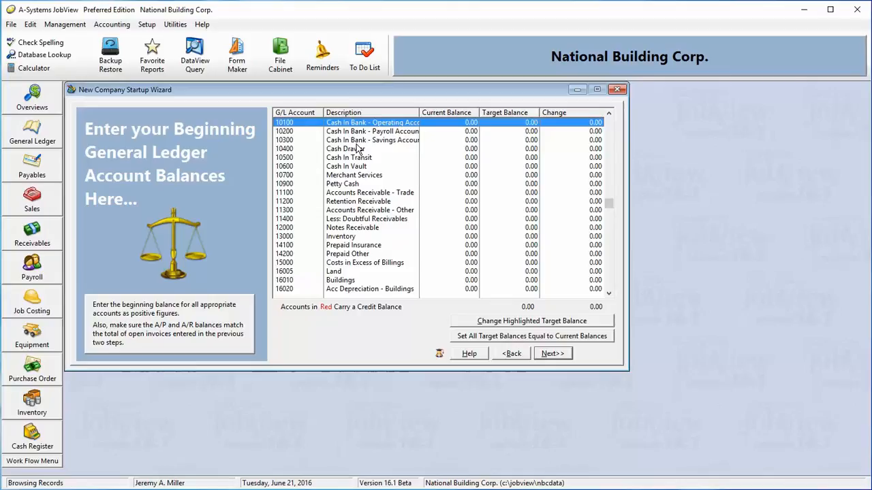
pyautogui.click(479, 167)
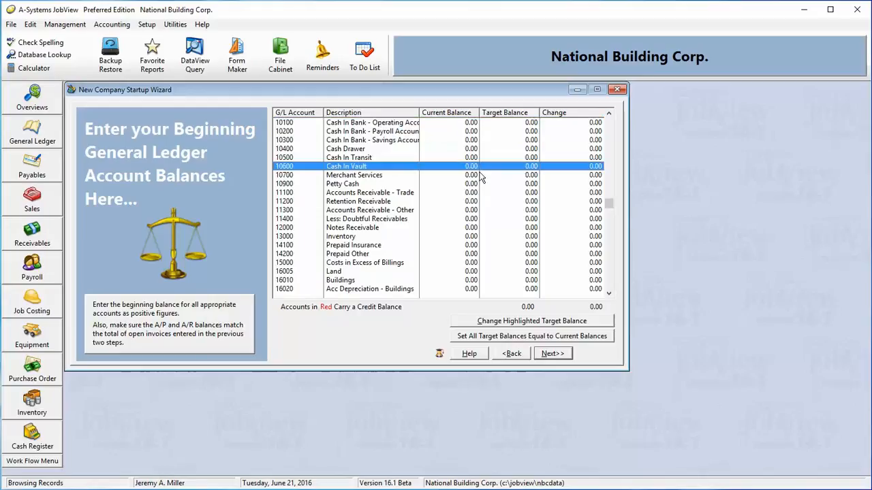
pyautogui.moveTo(480, 176); pyautogui.dragTo(475, 122)
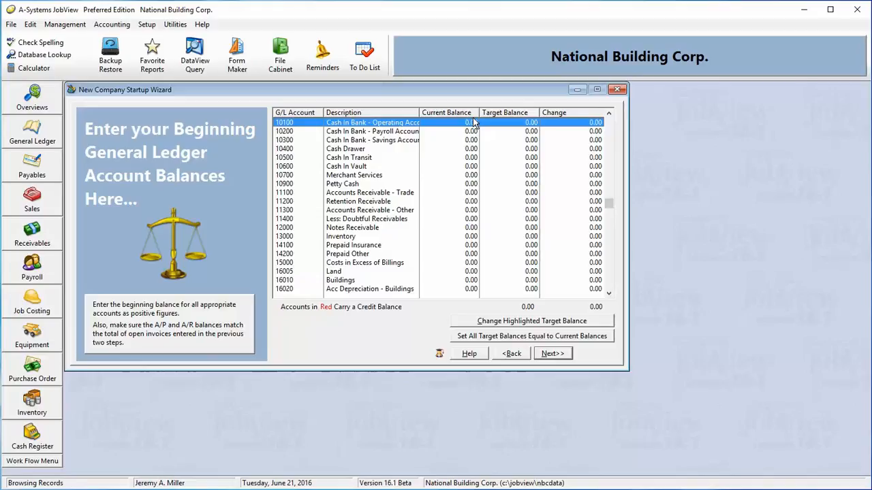
# View the editable target balances of the operating cash, Cash In Transit, Less: Doubtful Receivables and Inventory accounts without entering amounts
pyautogui.click(522, 124)
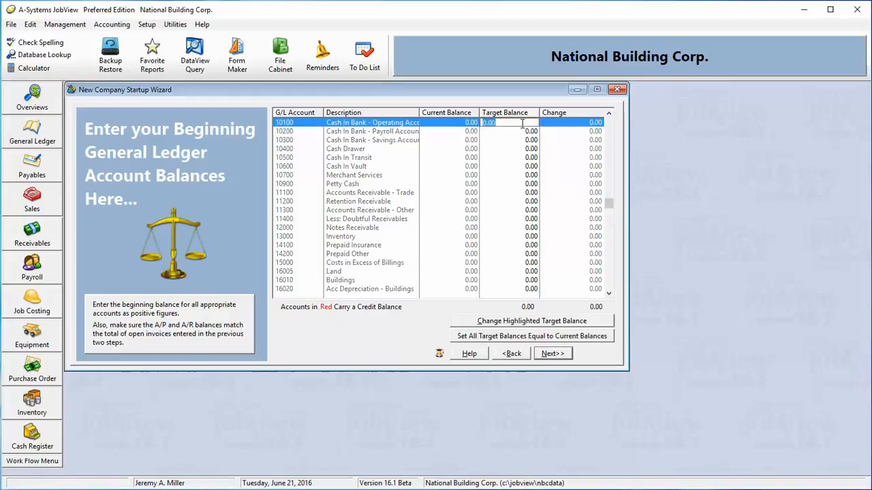
pyautogui.click(517, 159)
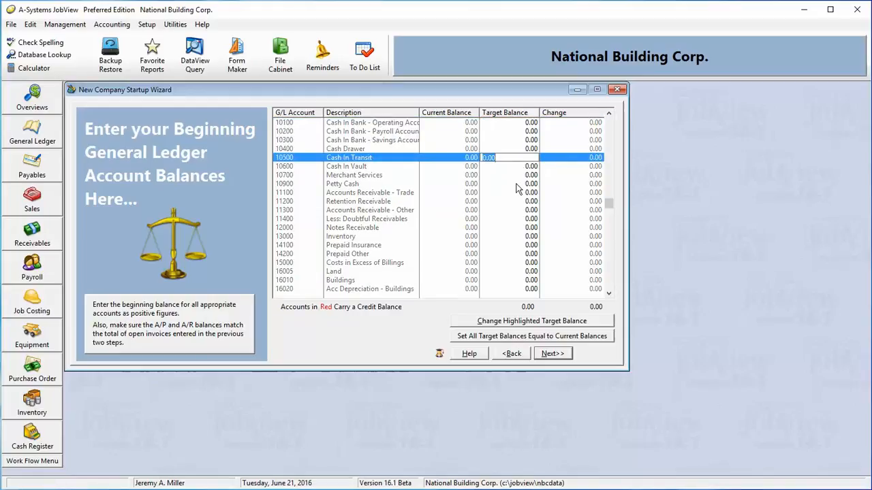
pyautogui.click(519, 219)
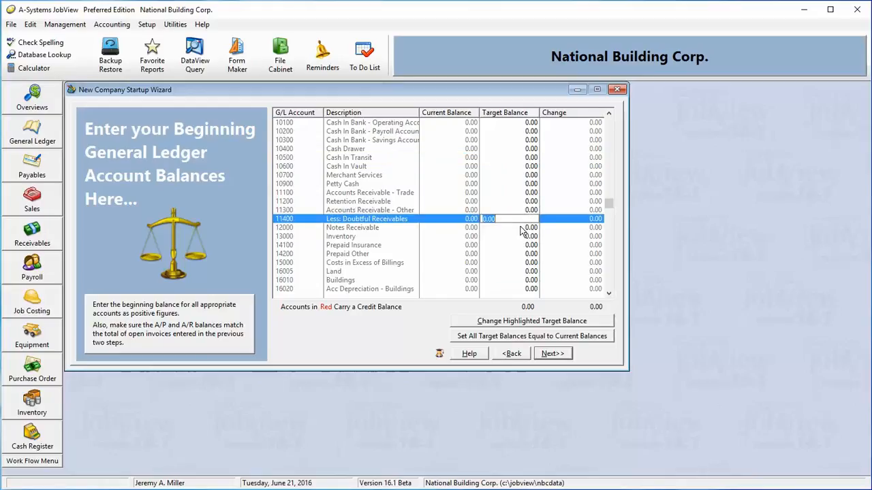
pyautogui.click(523, 238)
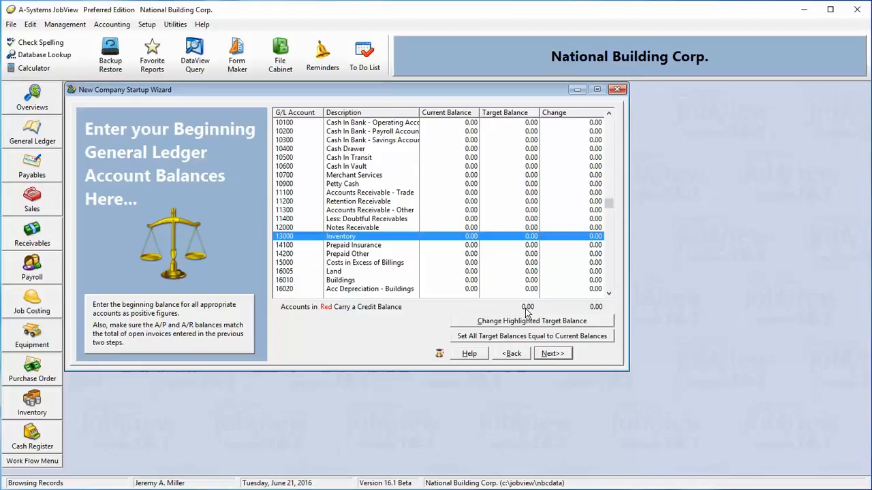
# Continue past the beginning general ledger balances and finish the New Company Startup Wizard
pyautogui.click(553, 354)
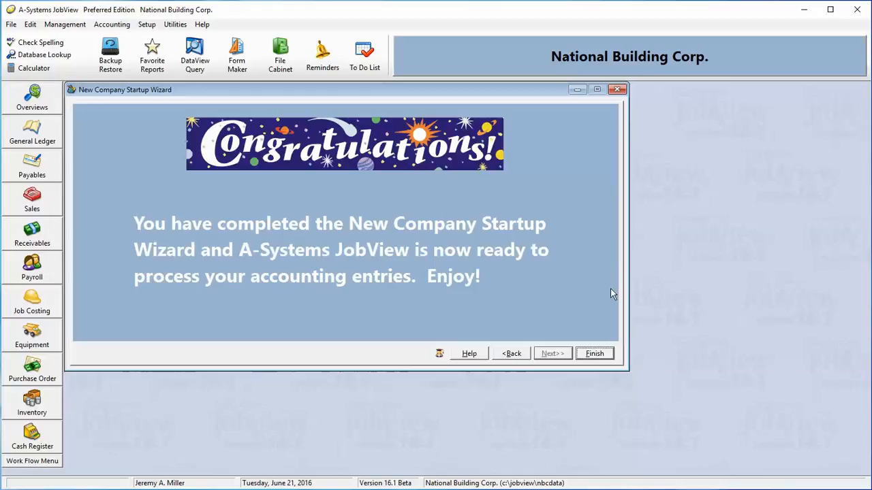
pyautogui.click(595, 354)
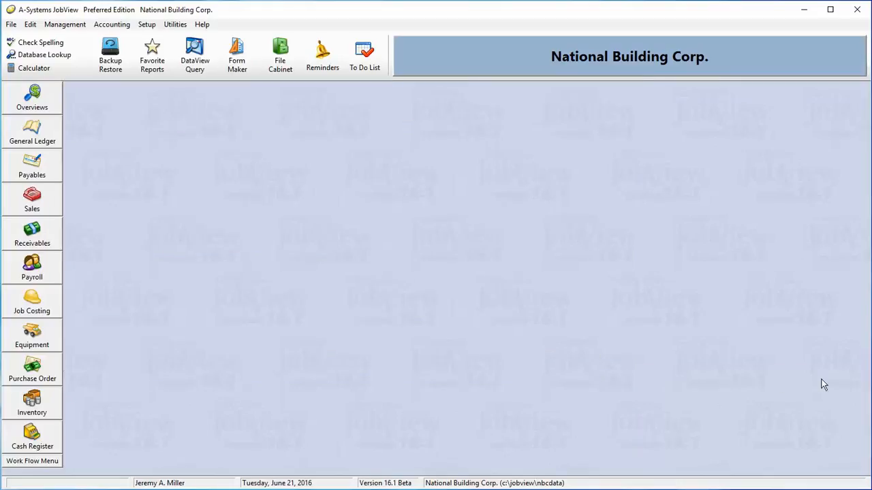